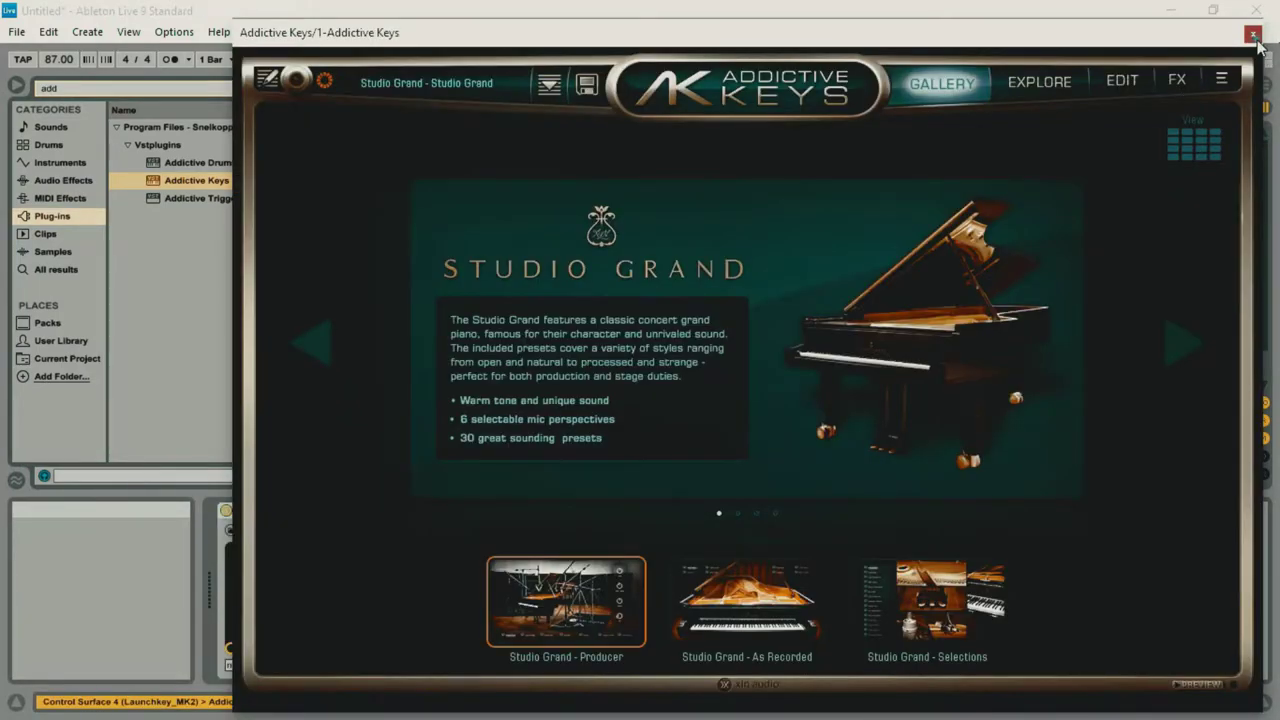
Load the Instachord x64 plug-in onto the second MIDI track and close the open plug-in windows.
left_click(1252, 34)
left_click(398, 92)
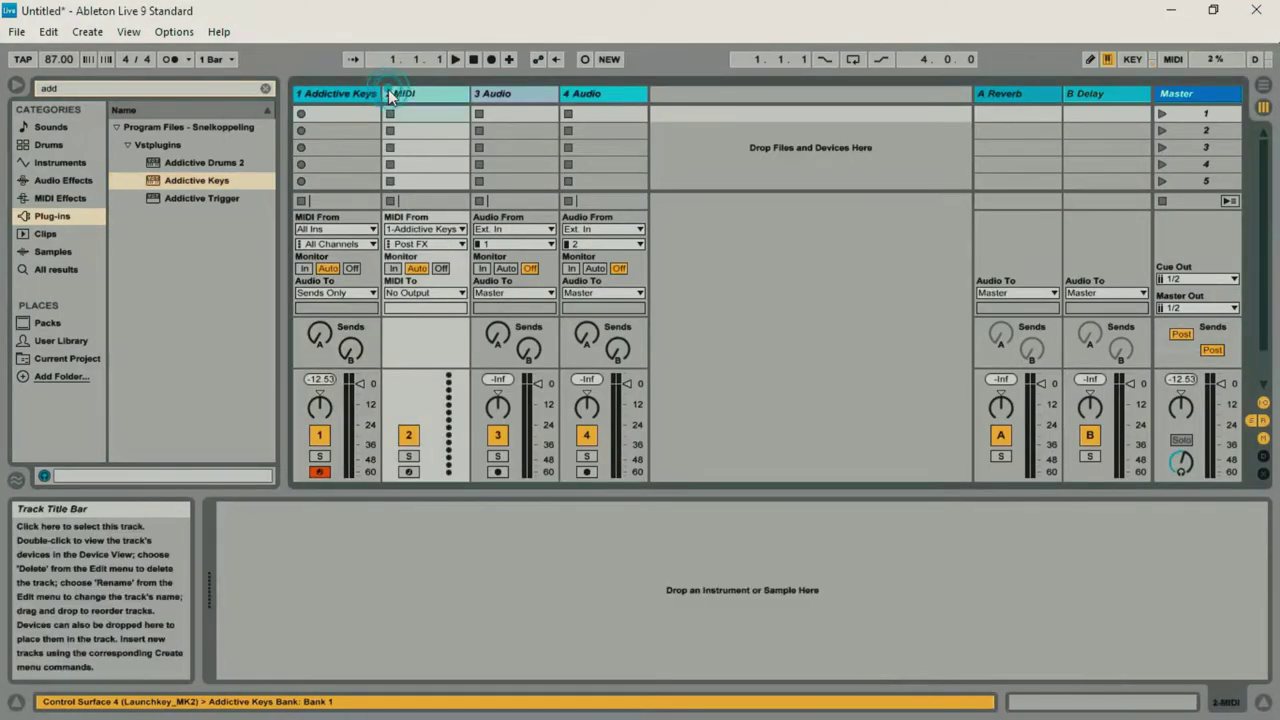
left_click(266, 88)
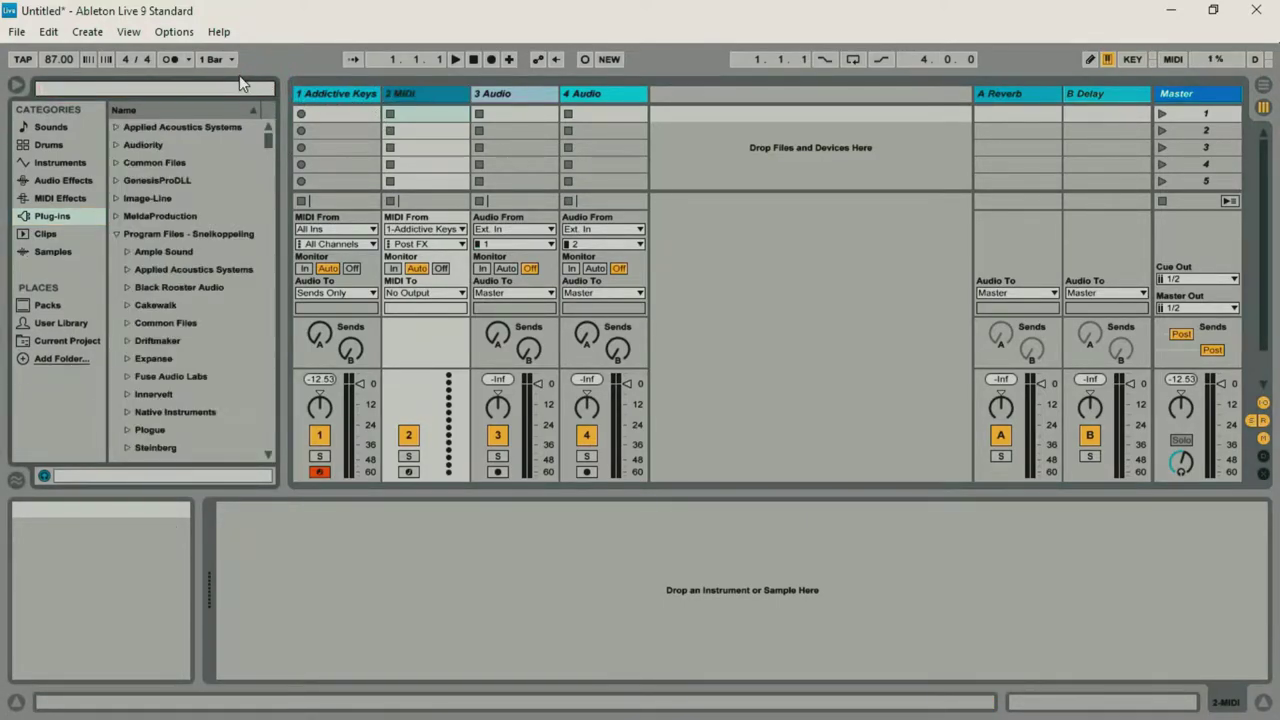
type("insta")
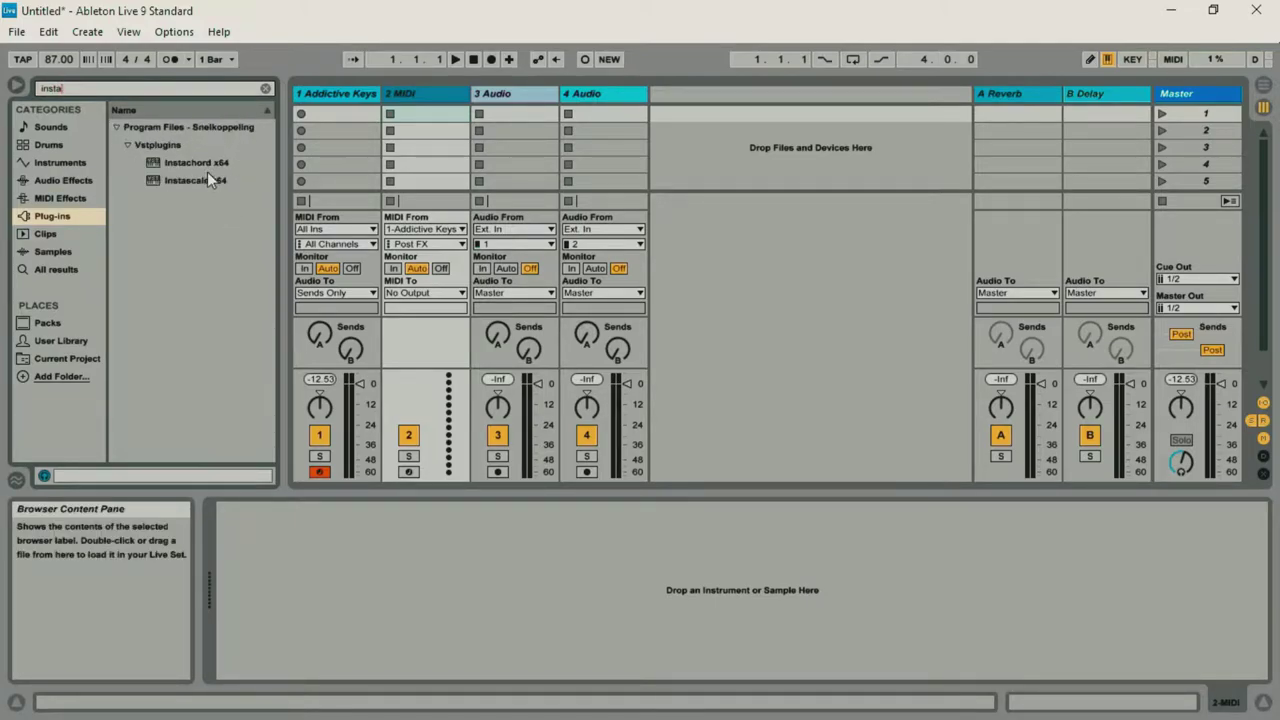
double_click(198, 162)
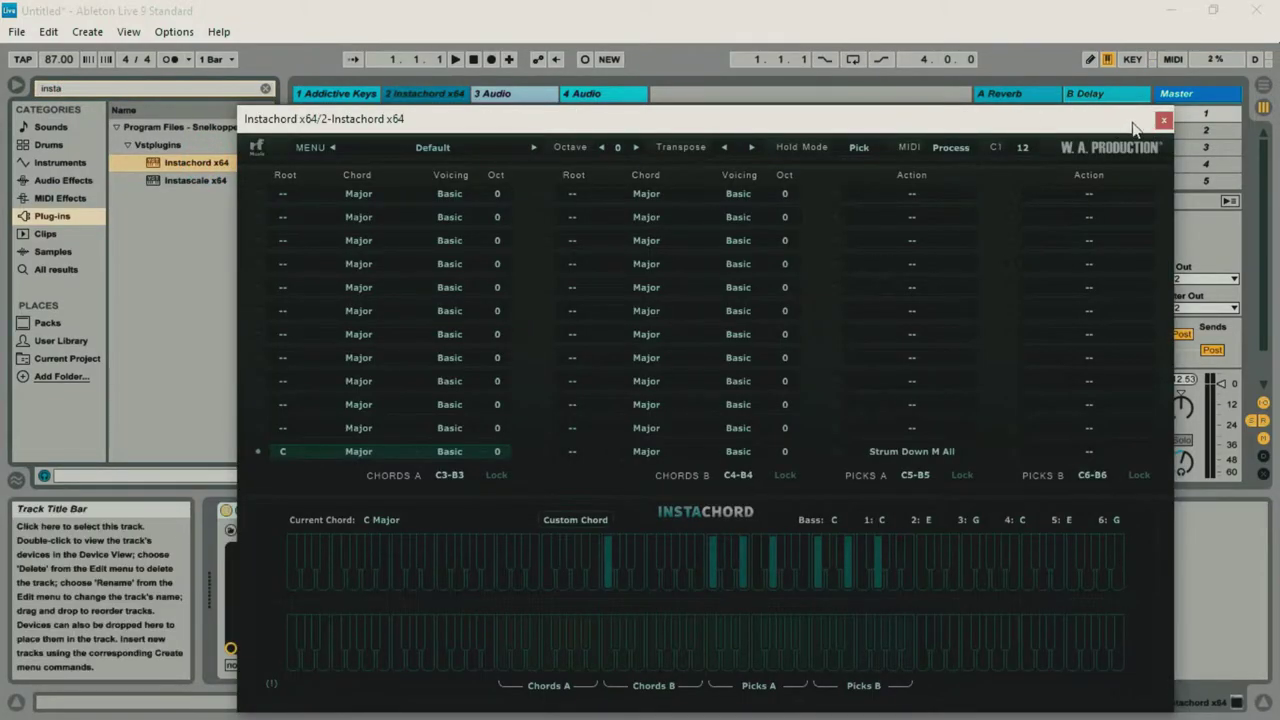
left_click(1164, 120)
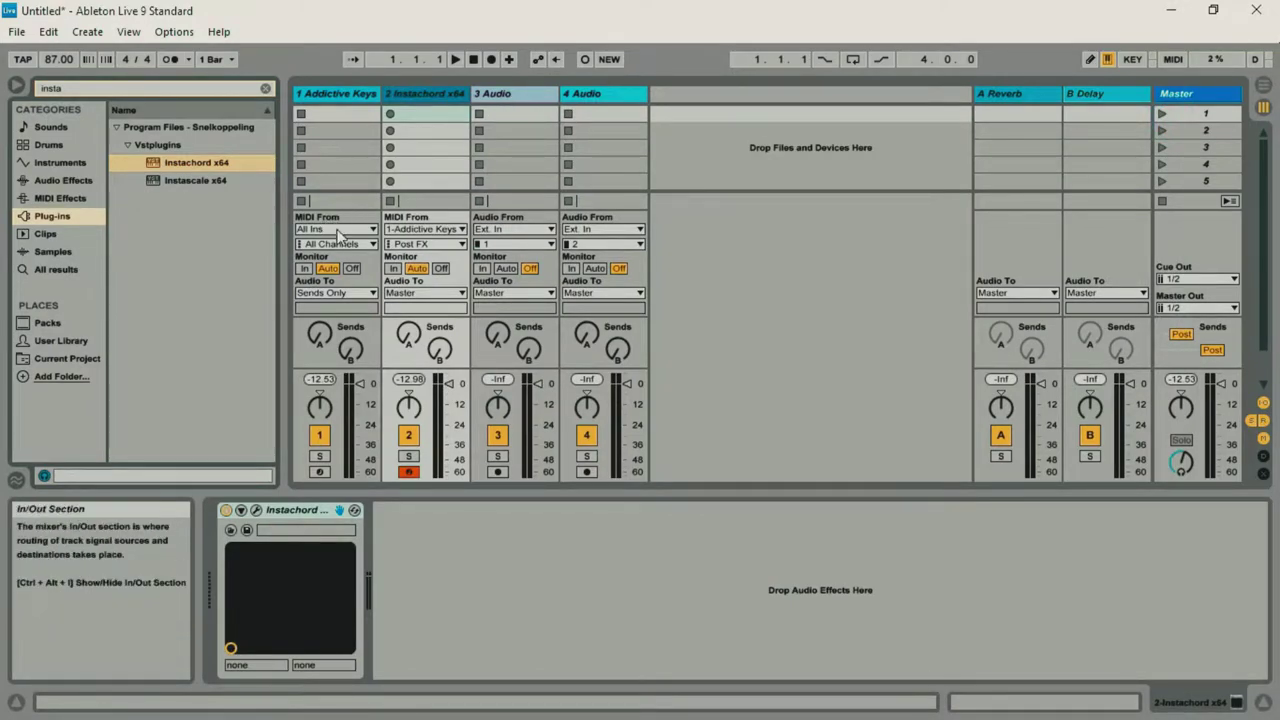
Set both the MIDI From and the Audio To of the Addictive Keys track to 2-Instachord x64.
left_click(370, 233)
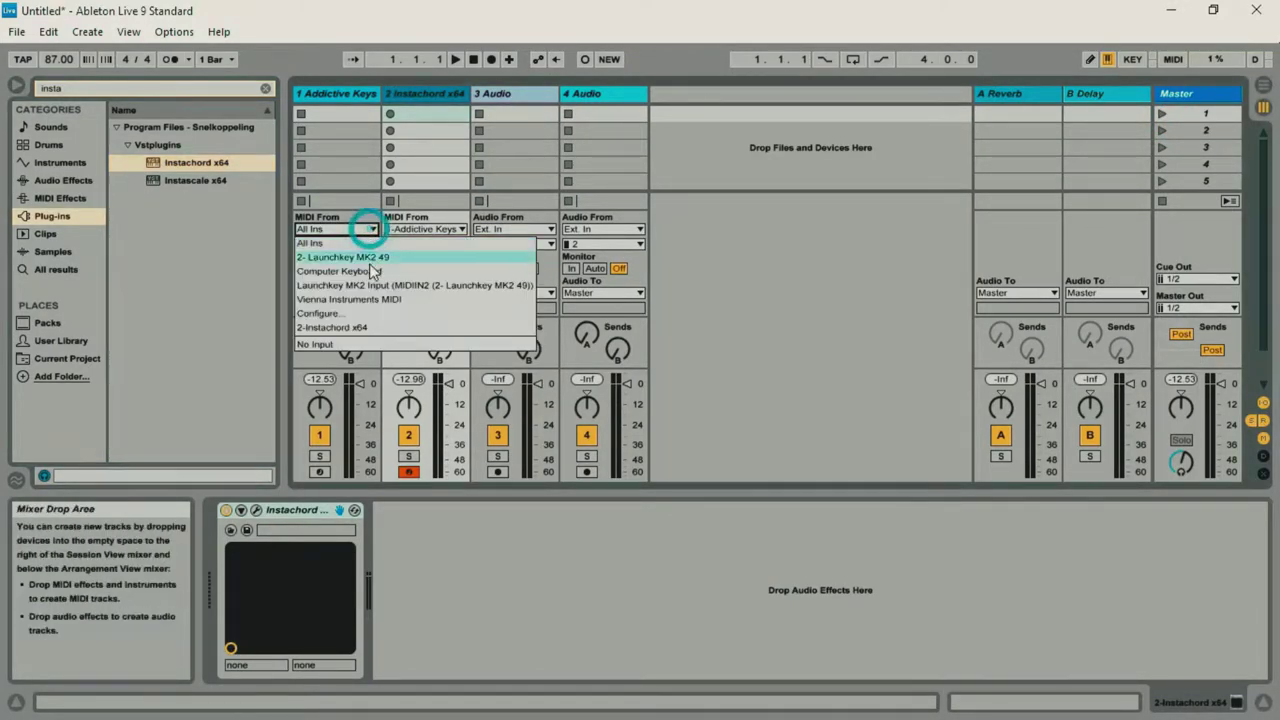
left_click(340, 327)
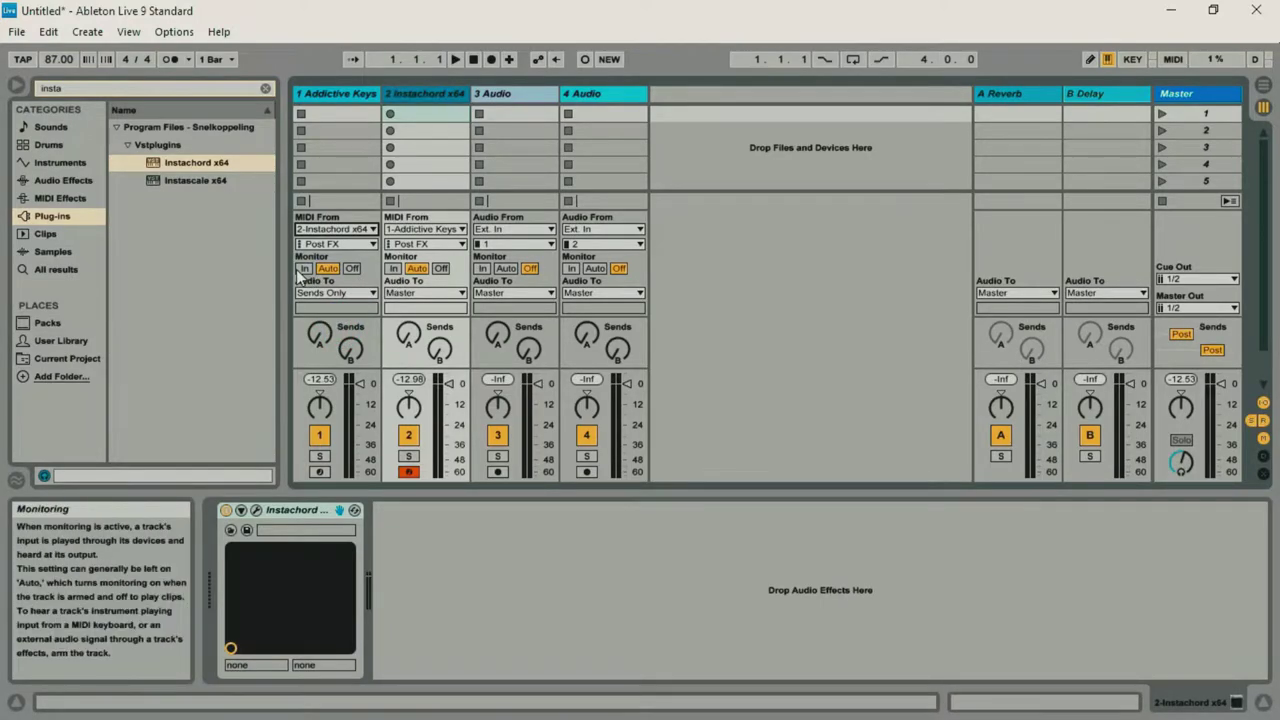
left_click(340, 294)
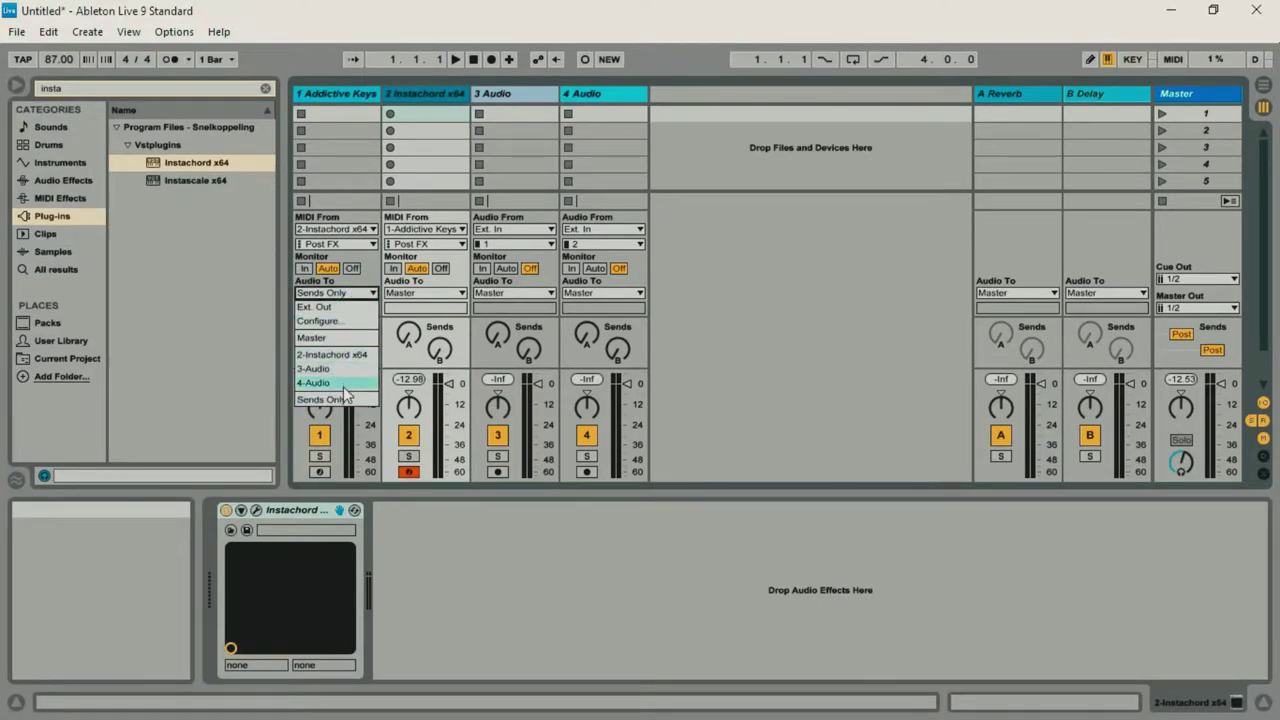
left_click(335, 354)
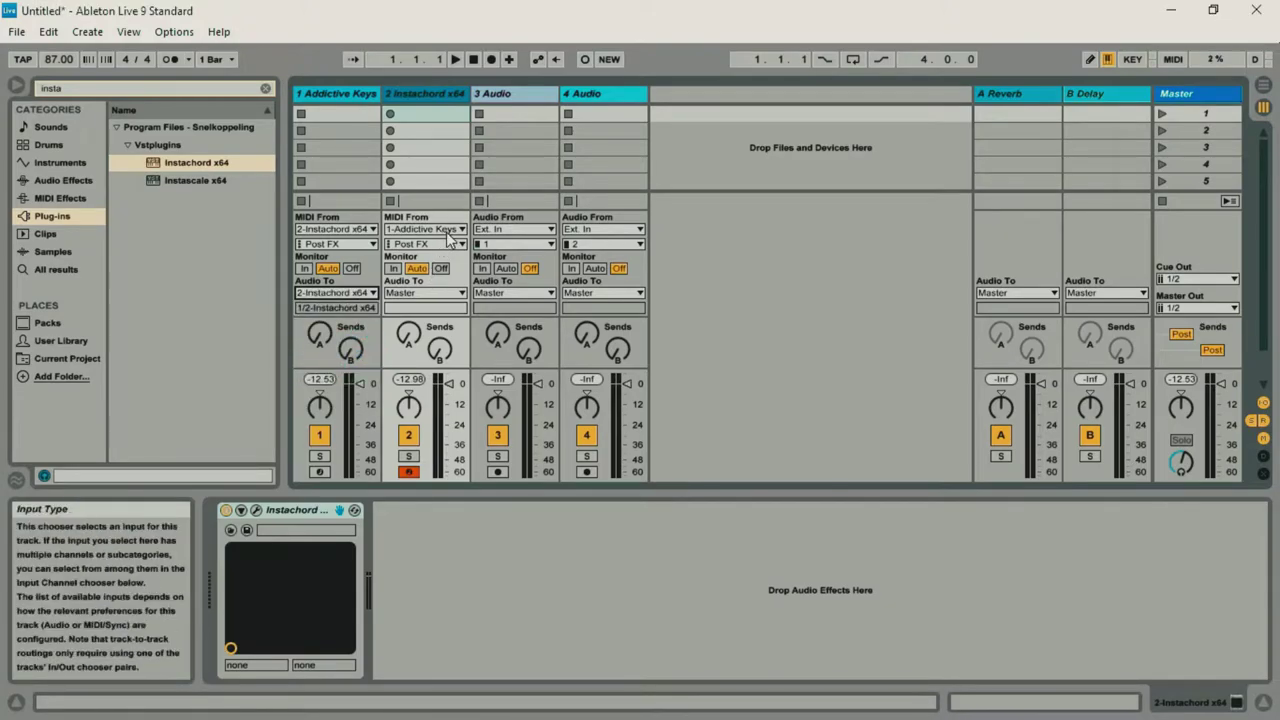
Set the Instachord track's MIDI From to 1-Addictive Keys and arm the Addictive Keys track for recording.
left_click(447, 230)
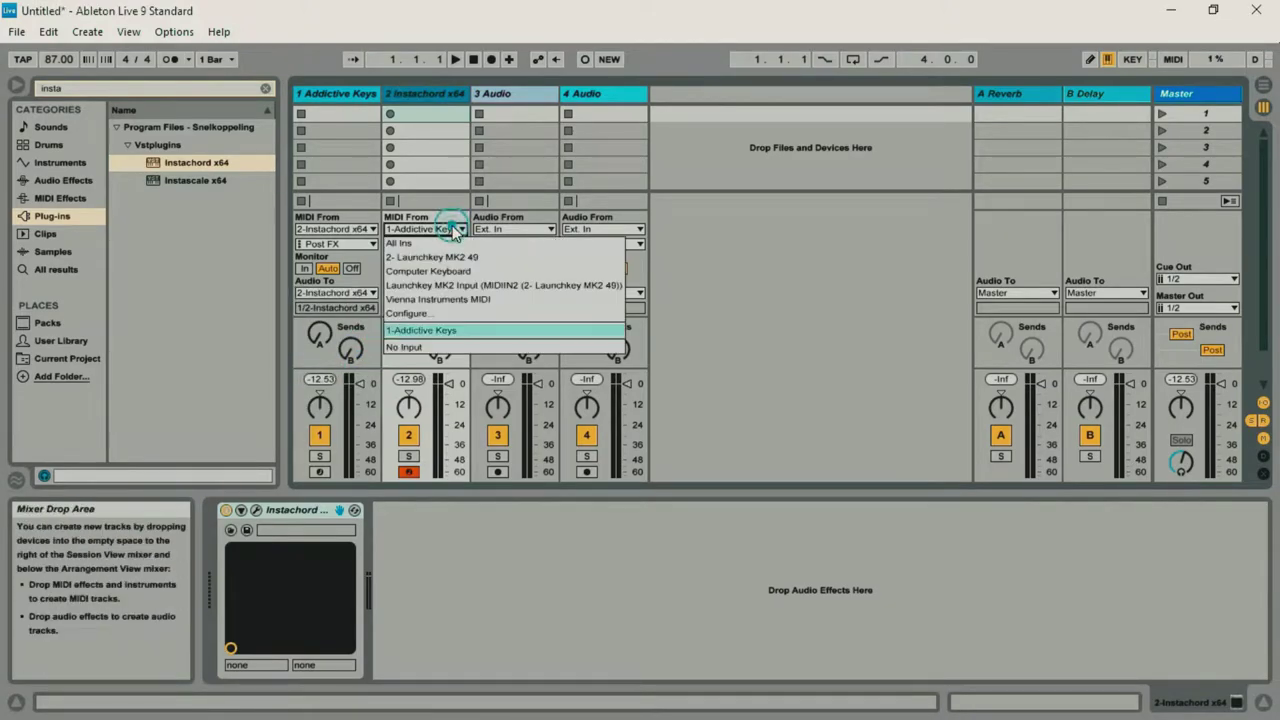
left_click(434, 335)
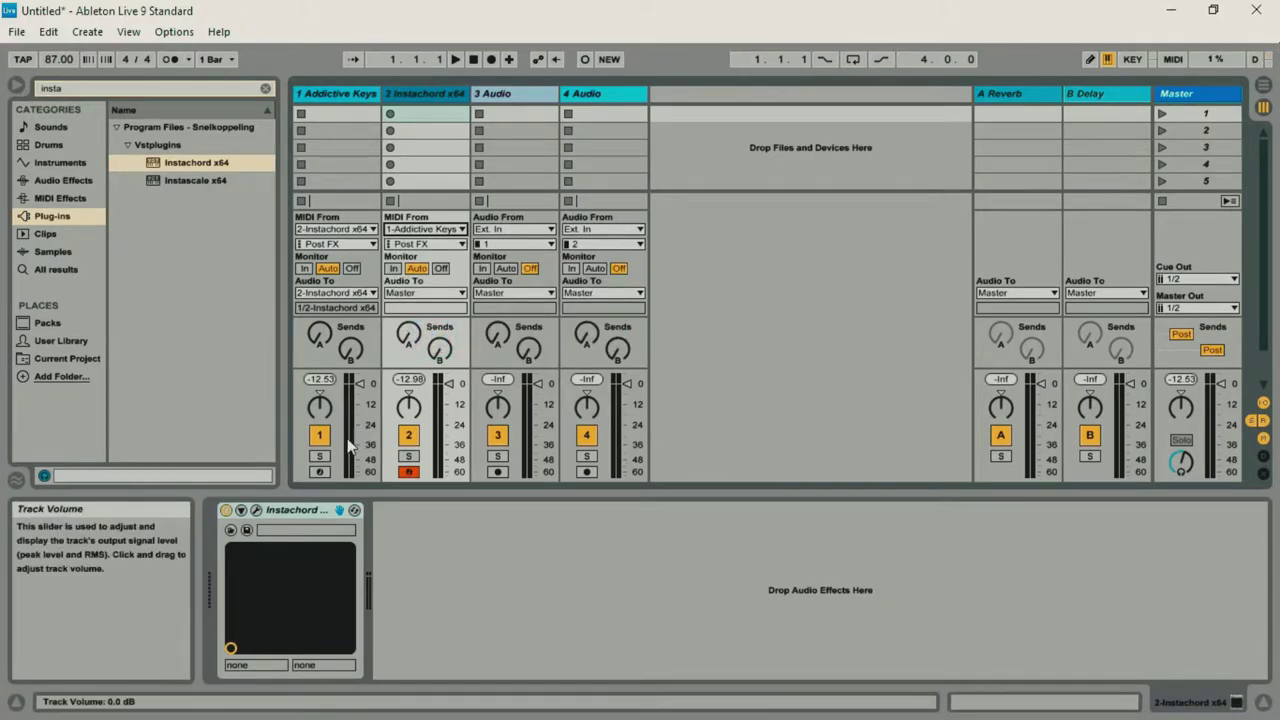
left_click(318, 473)
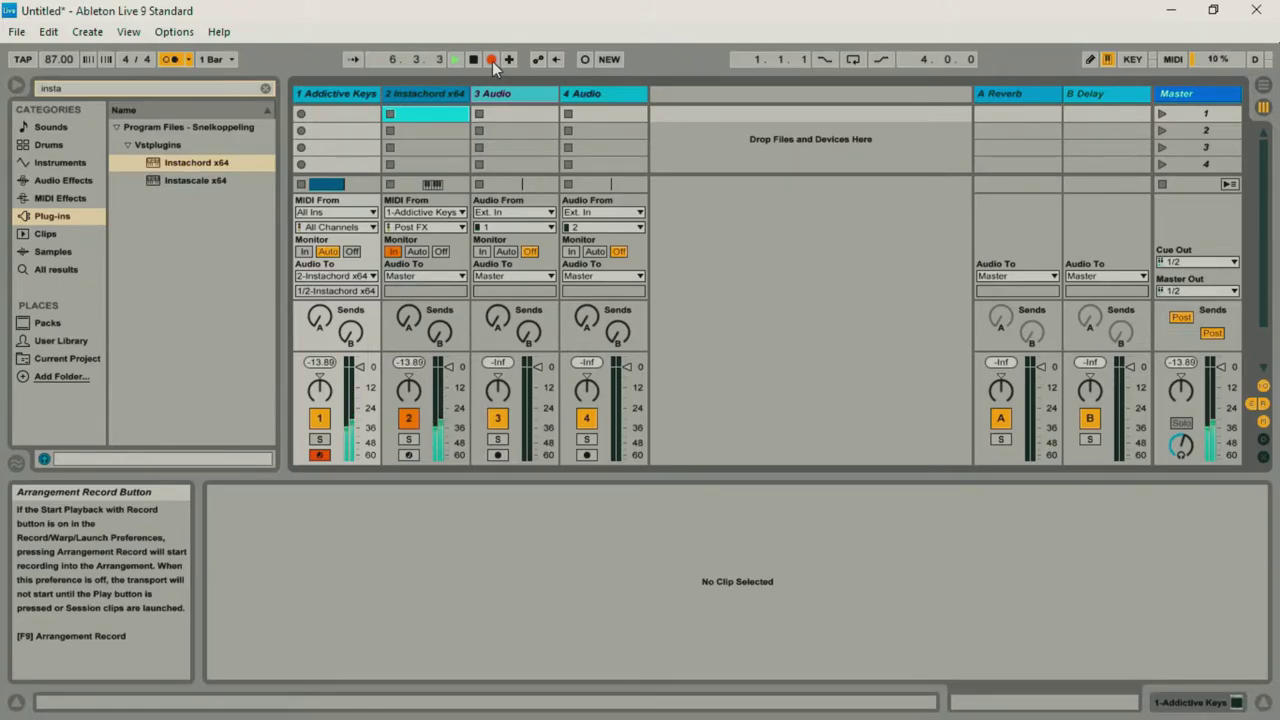
Stop the recording, trim the recorded Addictive Keys clip to start at its bar 3, and place it at bar 1 of the Arrangement.
key("Tab")
key("space")
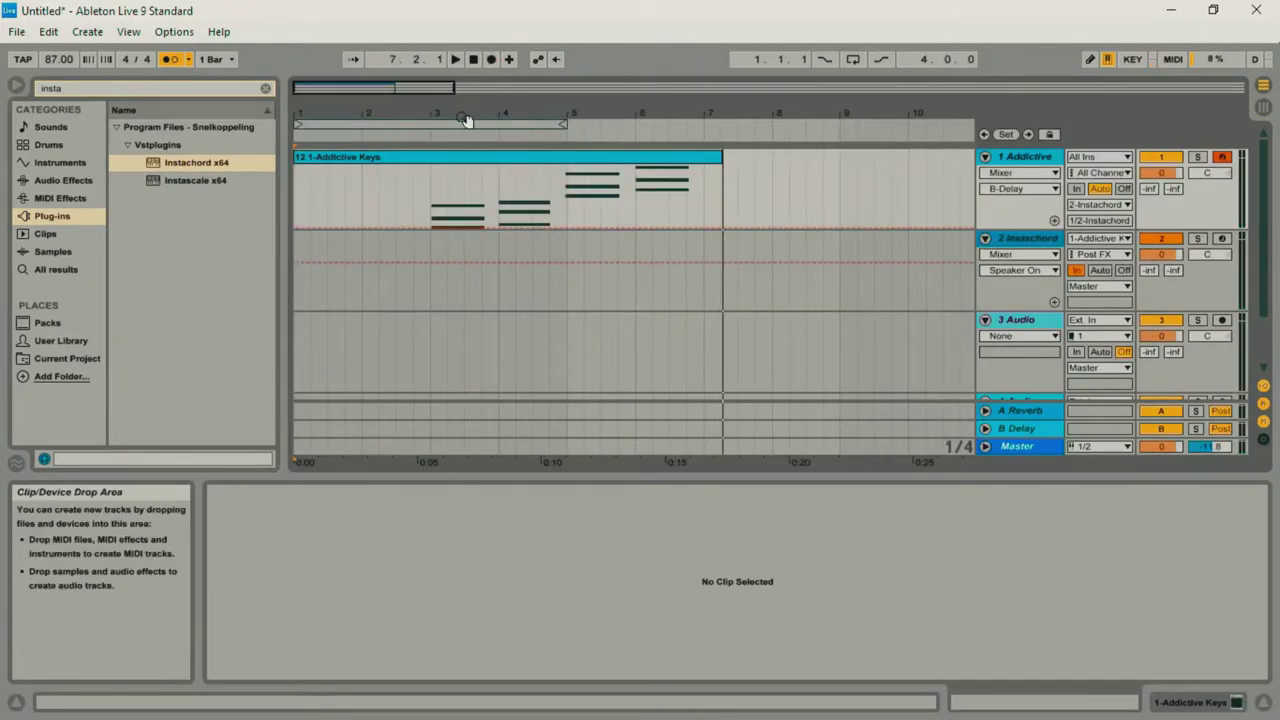
left_click_drag(295, 165, 321, 171)
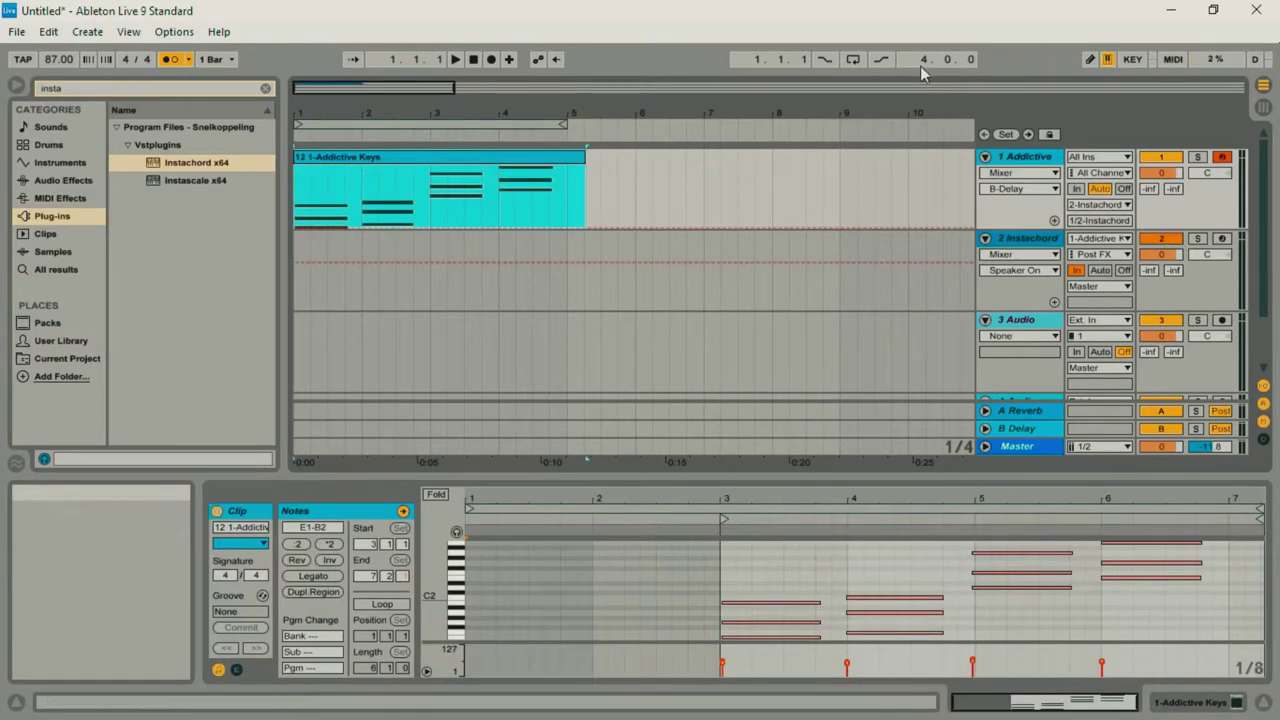
Play the first four bars in a loop and quantize all notes of the recorded Addictive Keys clip.
left_click(852, 59)
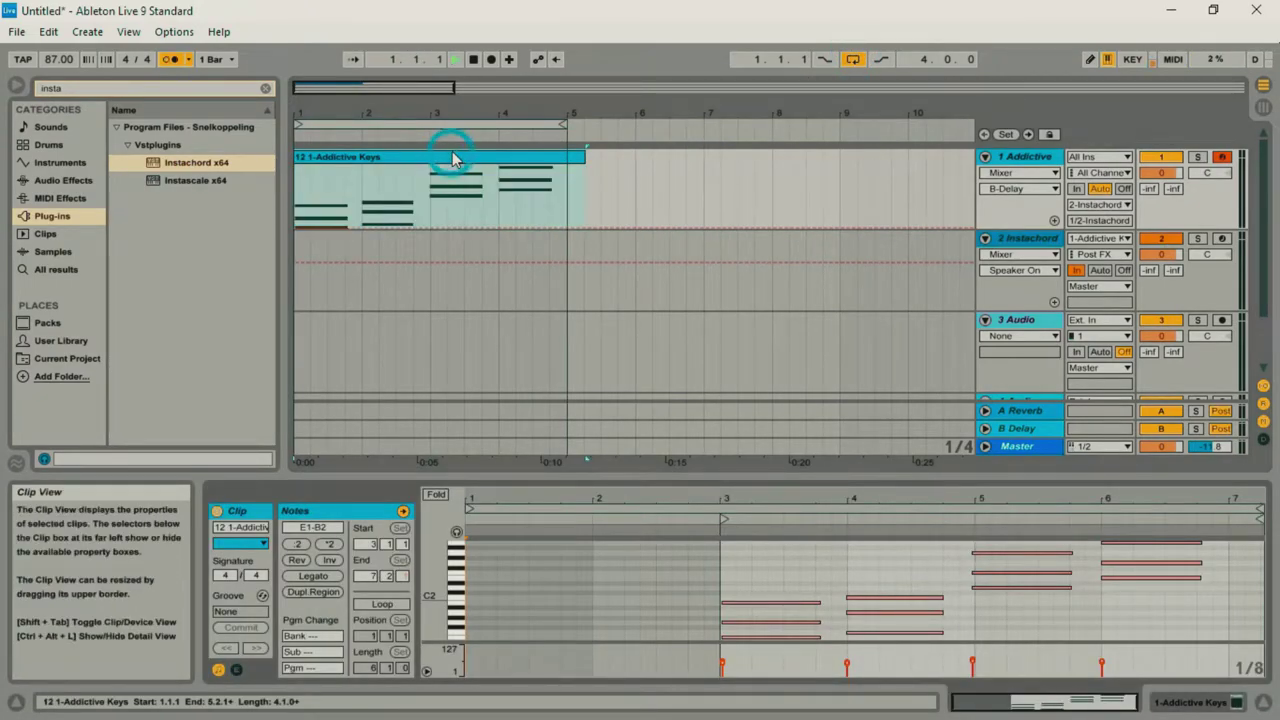
key("space")
left_click_drag(745, 545, 1110, 627)
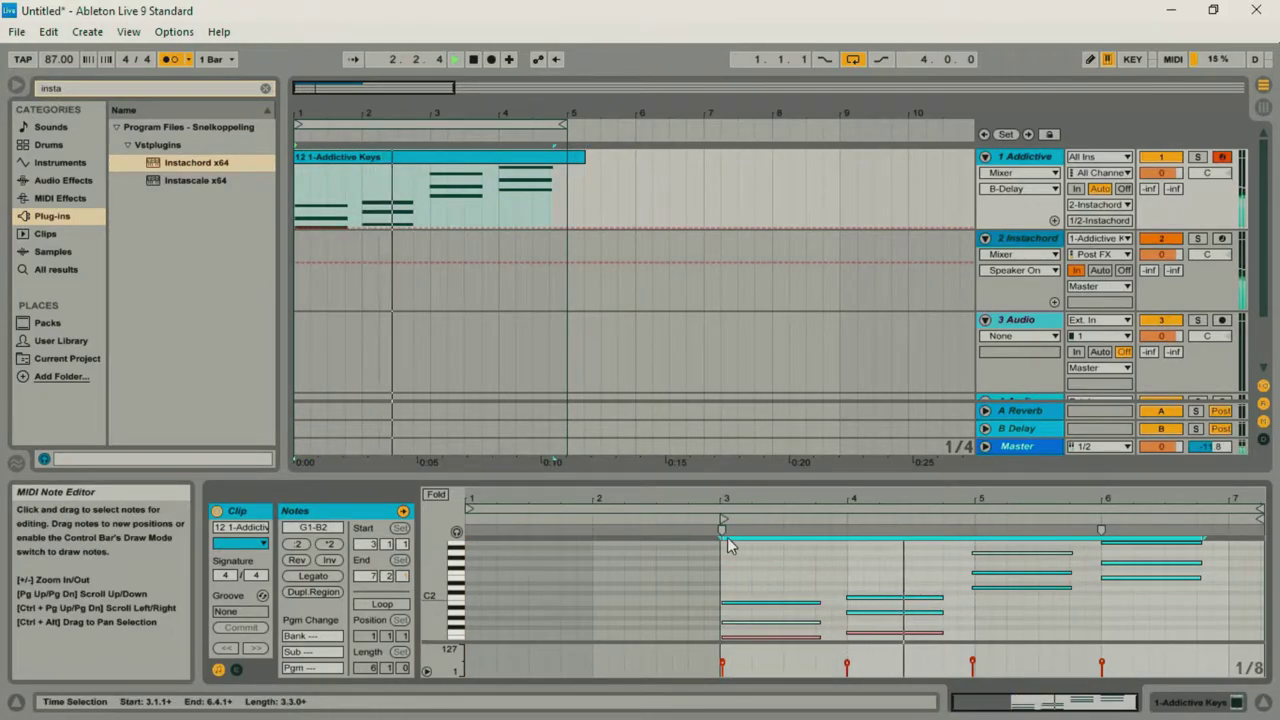
left_click_drag(729, 545, 1228, 688)
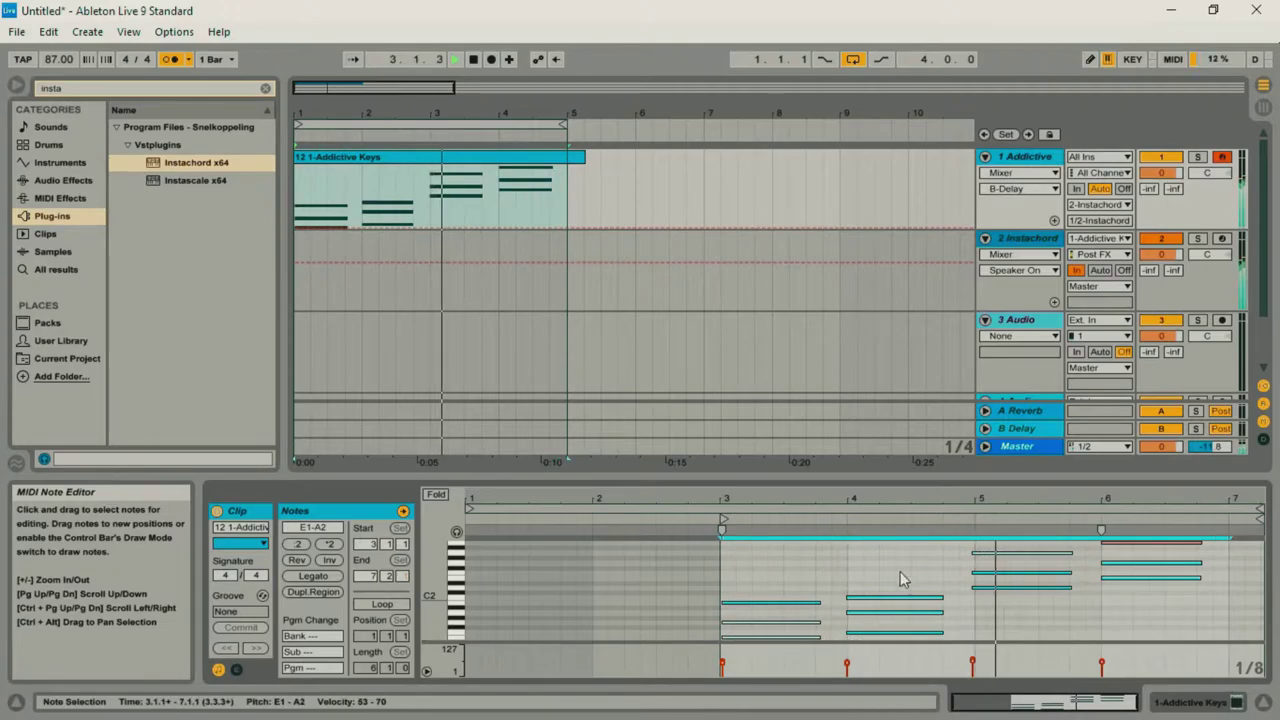
left_click_drag(740, 544, 1180, 681)
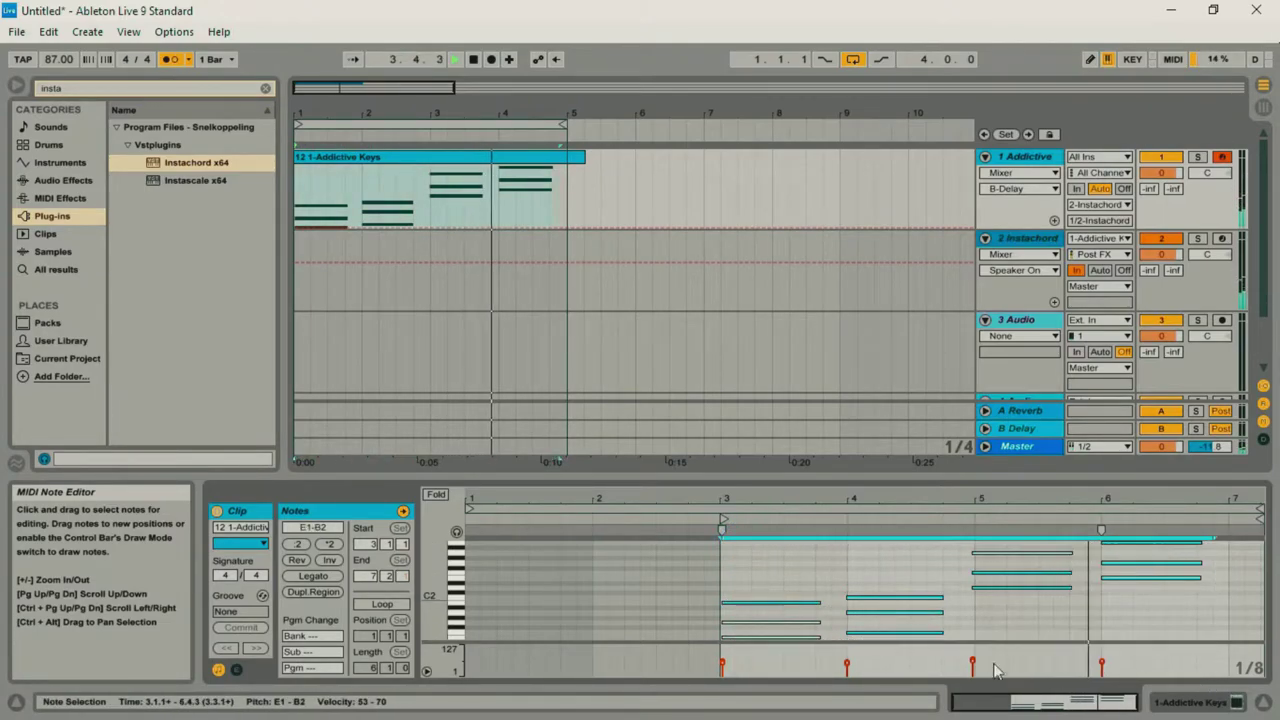
right_click(757, 634)
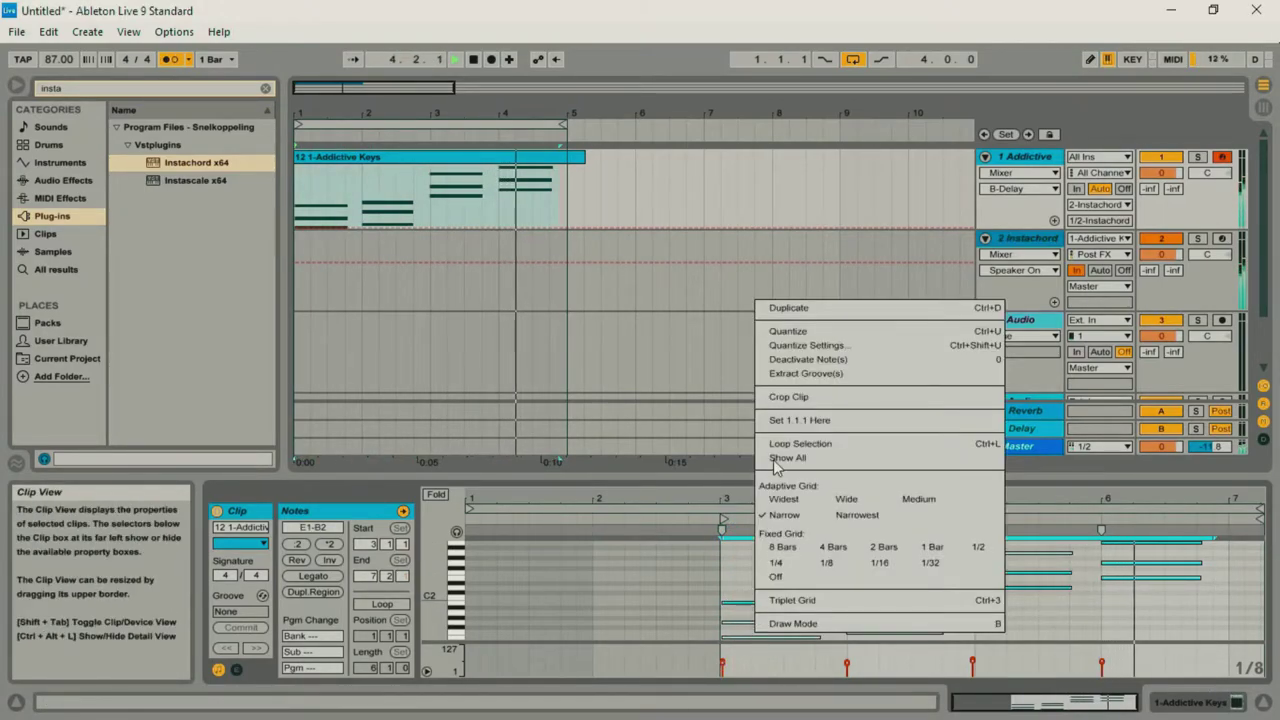
left_click(788, 331)
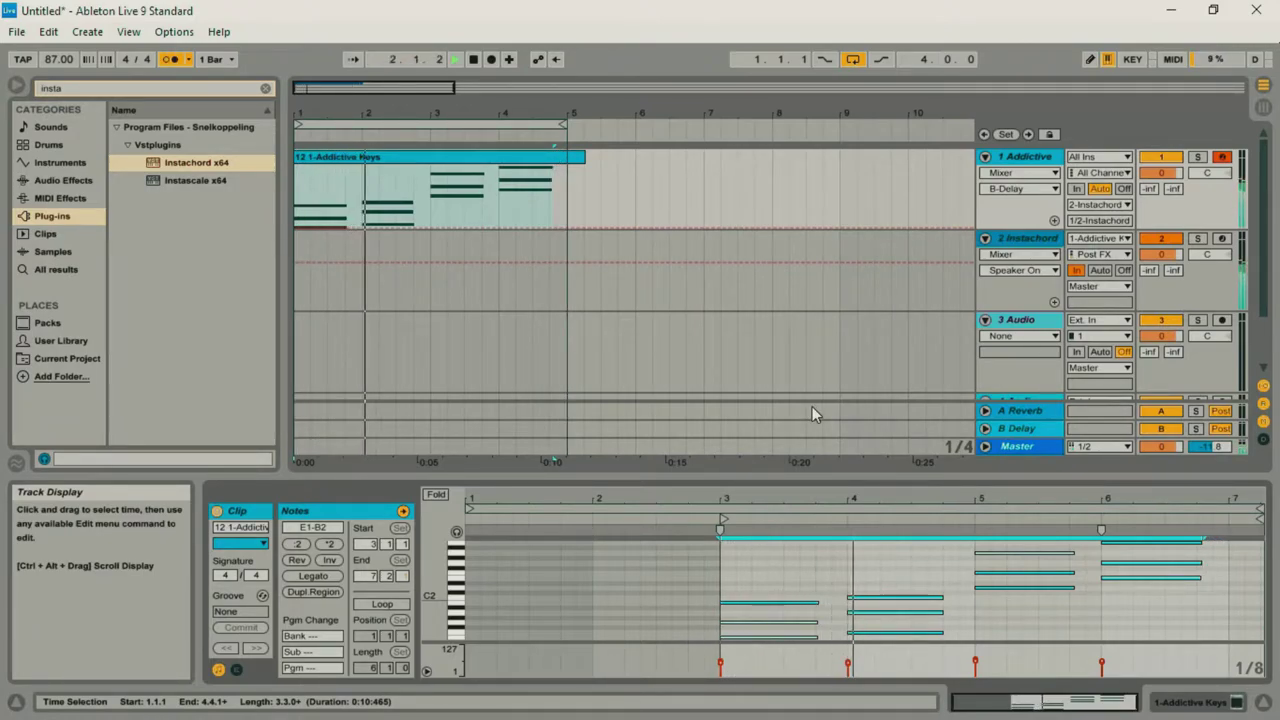
Shorten the Addictive Keys clip to a length of four bars and turn off the metronome.
left_click(588, 164)
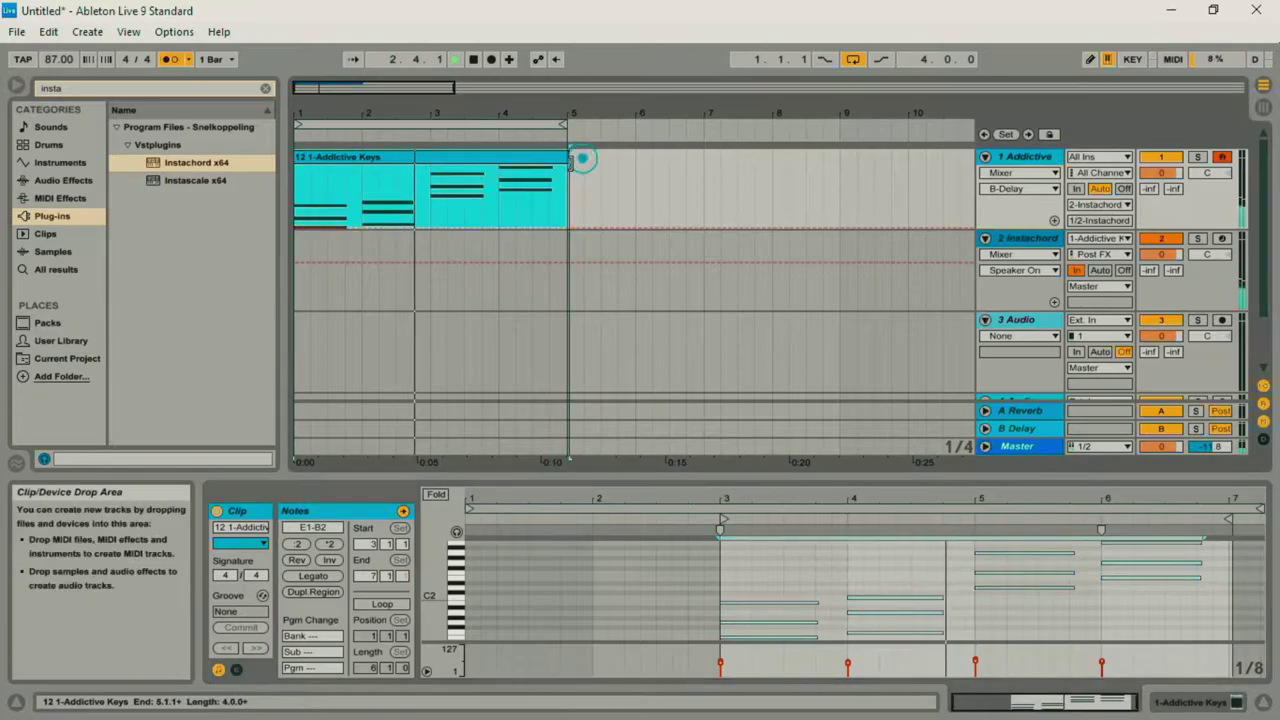
left_click(172, 59)
Return to the Session View and open the Instachord plug-in window, moved up so that its whole interface is visible.
key("Tab")
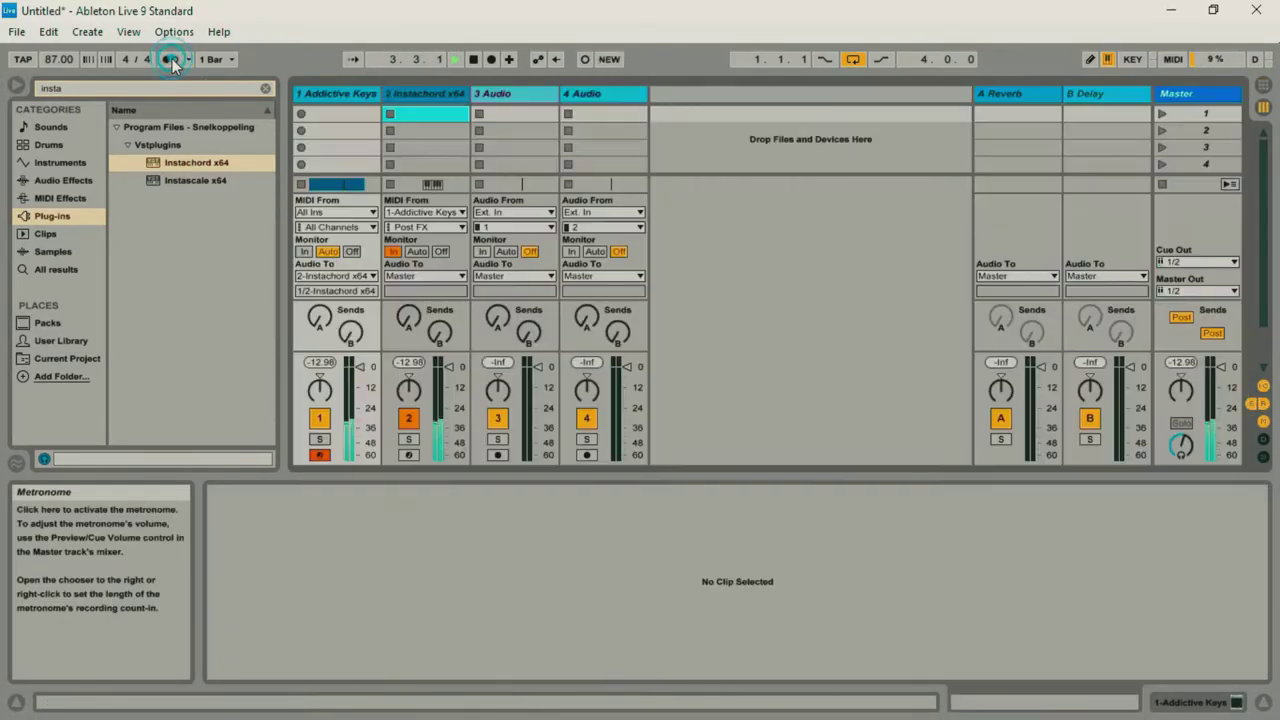
left_click(428, 94)
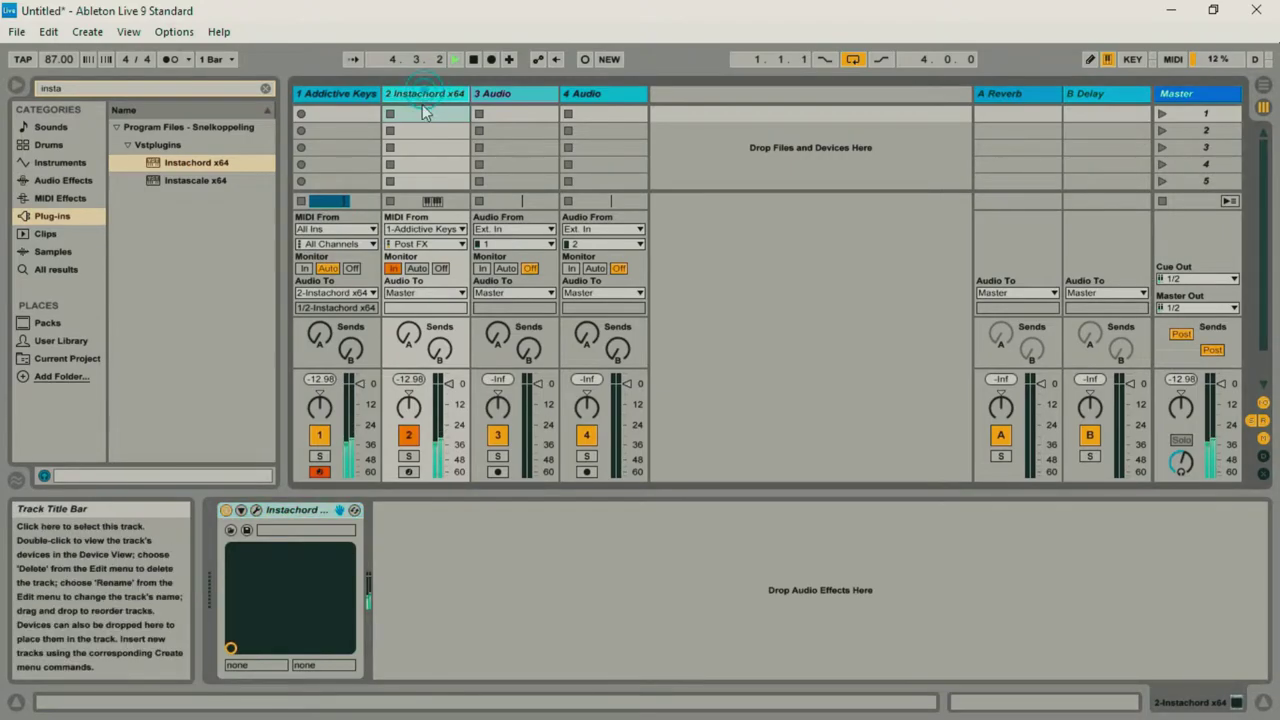
left_click(256, 510)
left_click_drag(846, 122, 857, 74)
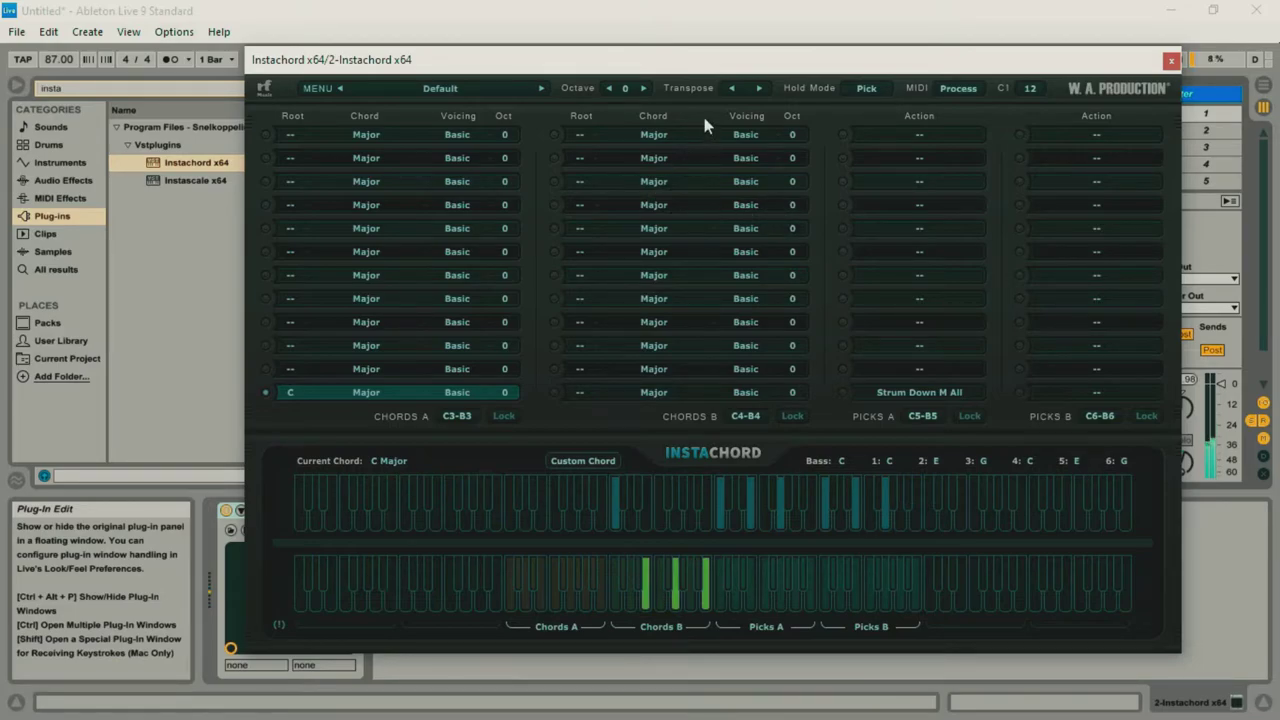
left_click_drag(724, 66, 710, 38)
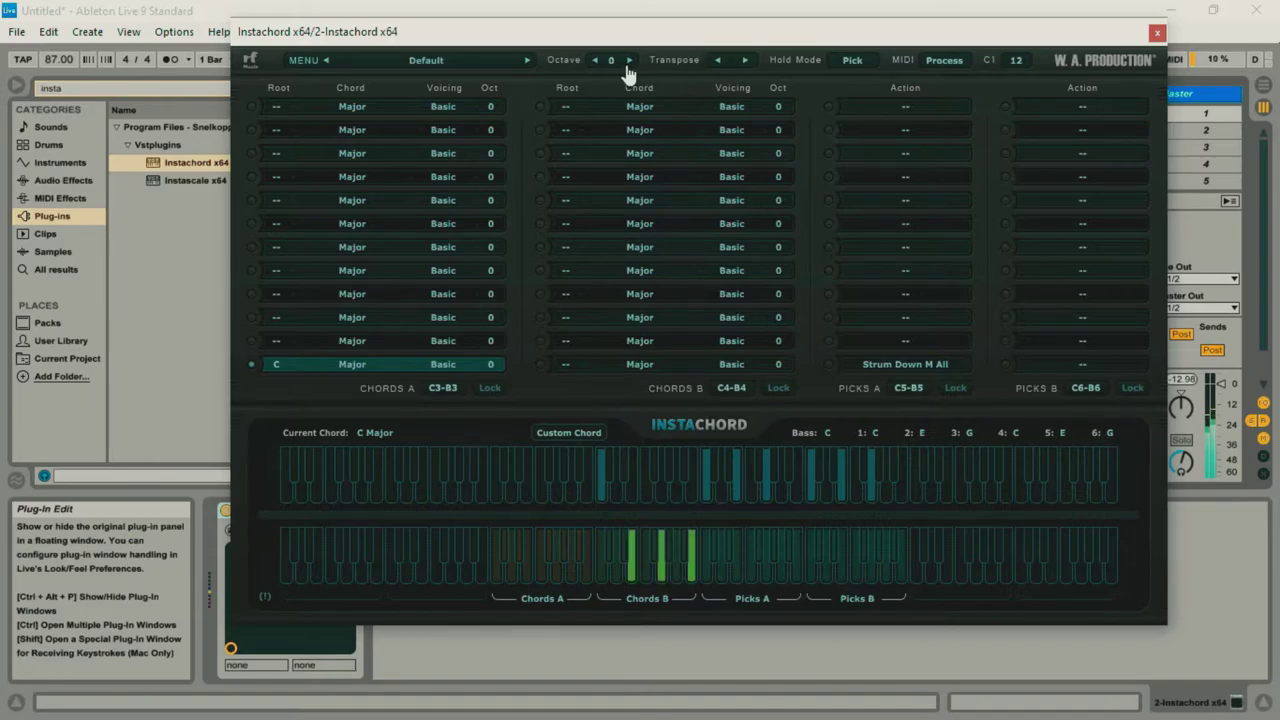
Try transposing the Instachord chords up two semitones and bring them back to the original root.
left_click(744, 61)
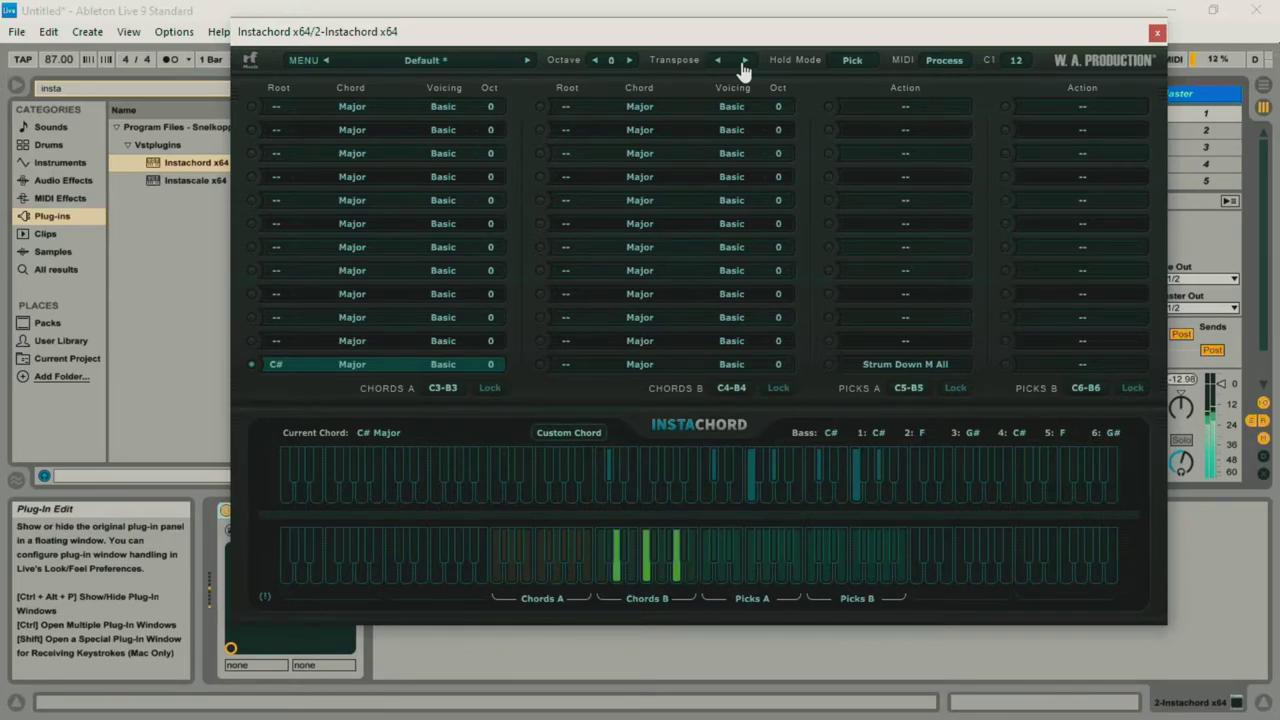
left_click(744, 62)
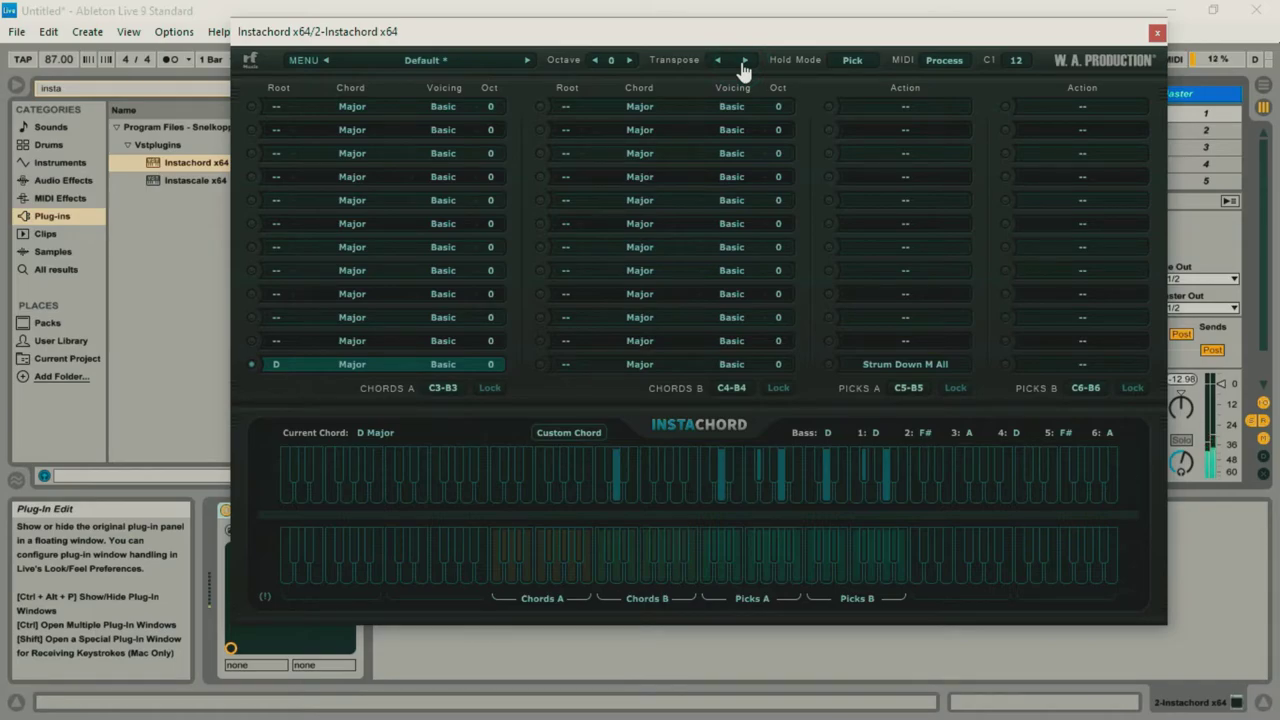
left_click(717, 61)
left_click(717, 61)
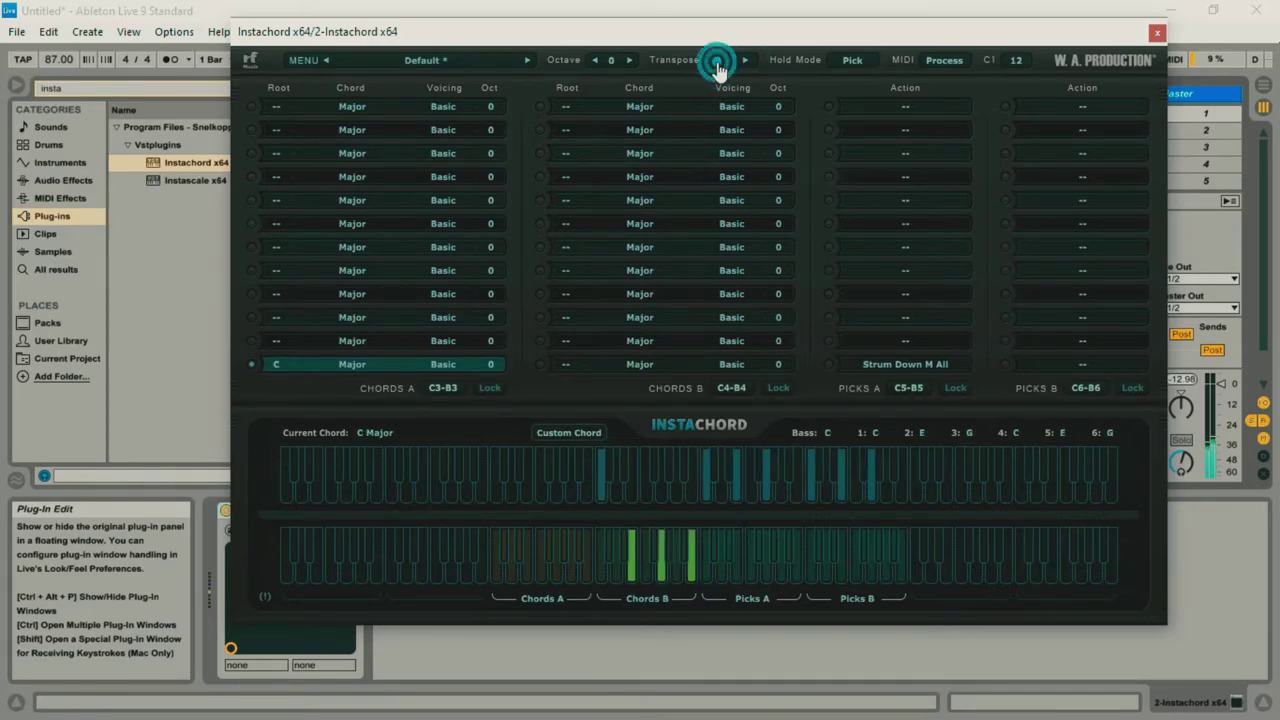
Try Instachord's octave shift at -1 and set it to +2.
left_click(610, 63)
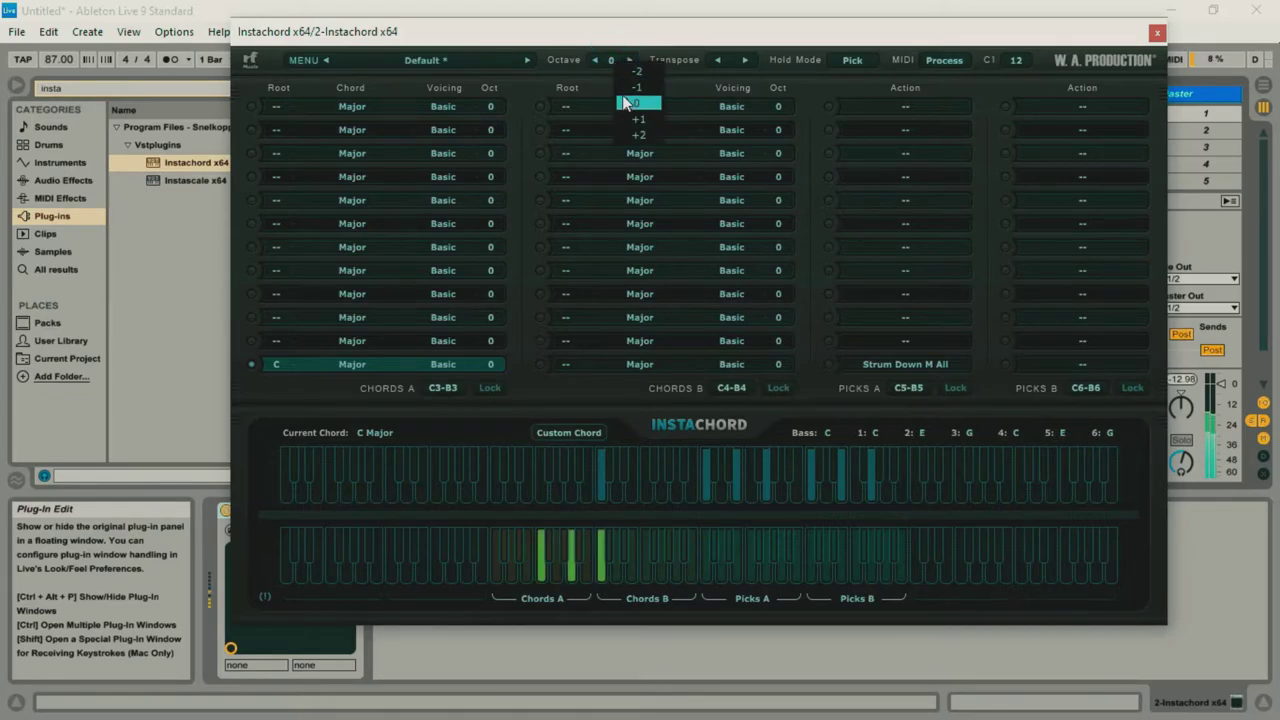
left_click(622, 86)
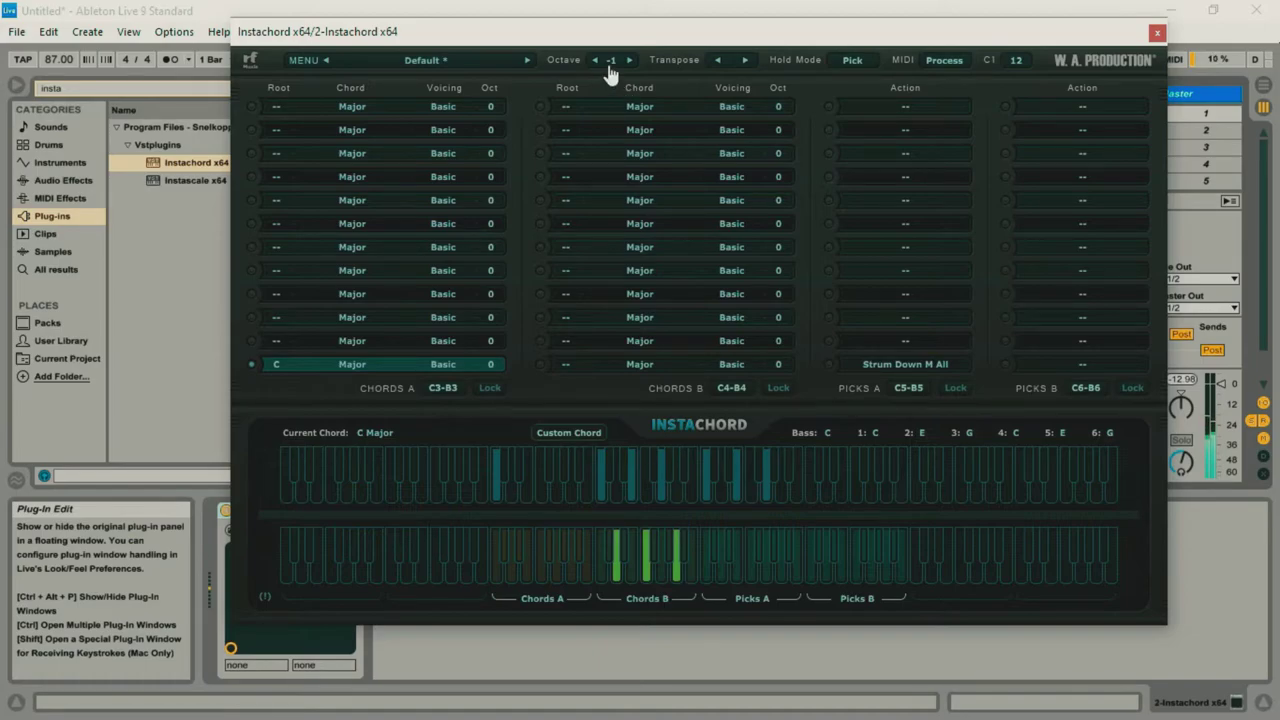
left_click(610, 63)
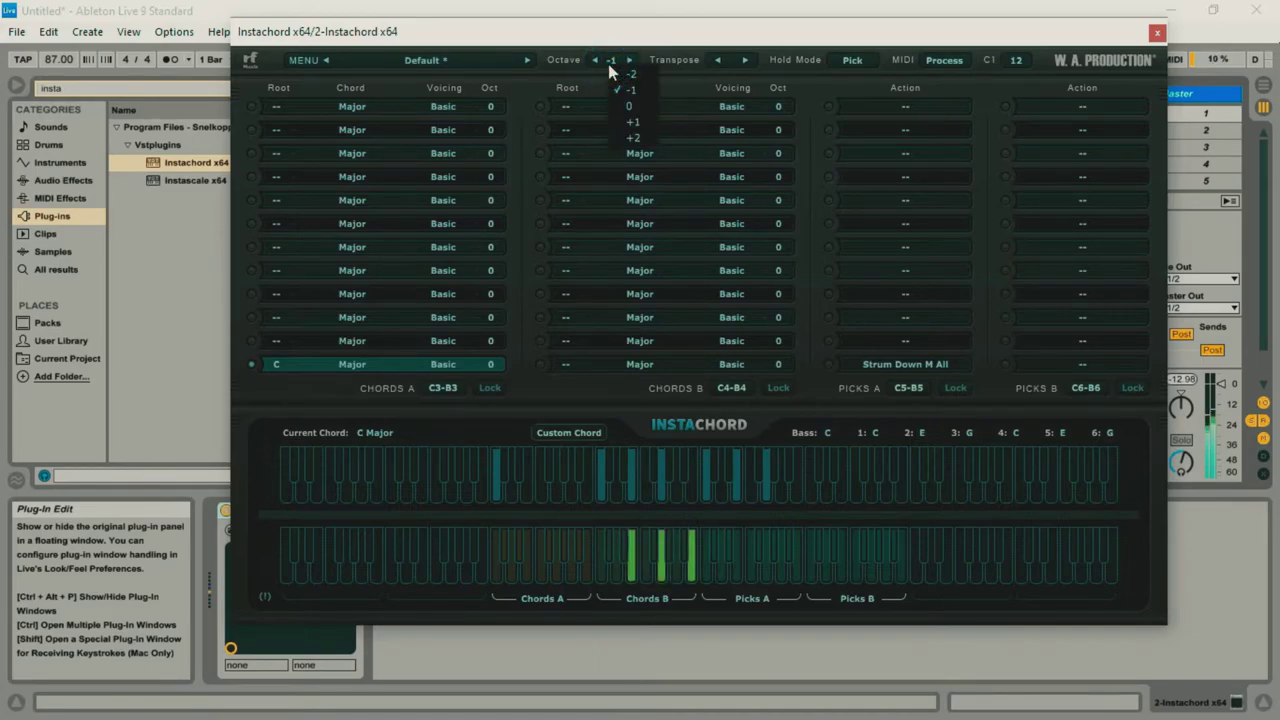
left_click(632, 138)
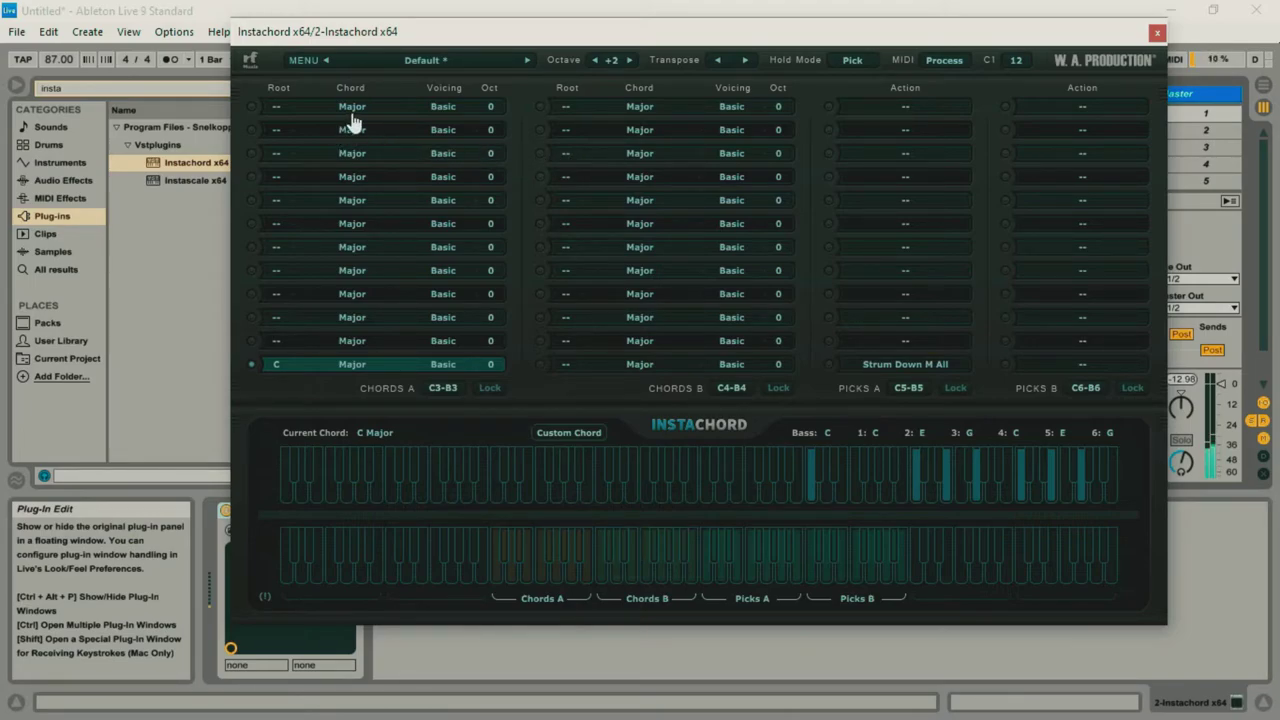
Set the voicing of the first listed chord slot in both Chords A and Chords B to 1st Inversion.
left_click(443, 107)
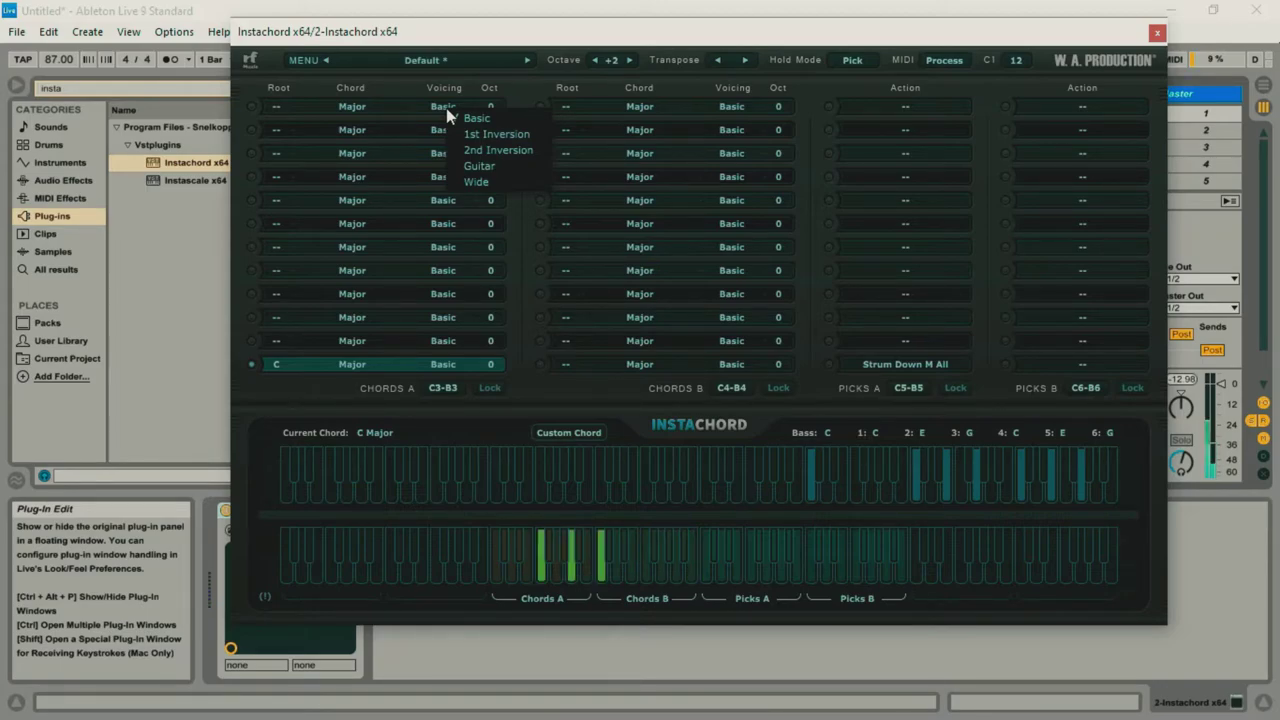
left_click(464, 135)
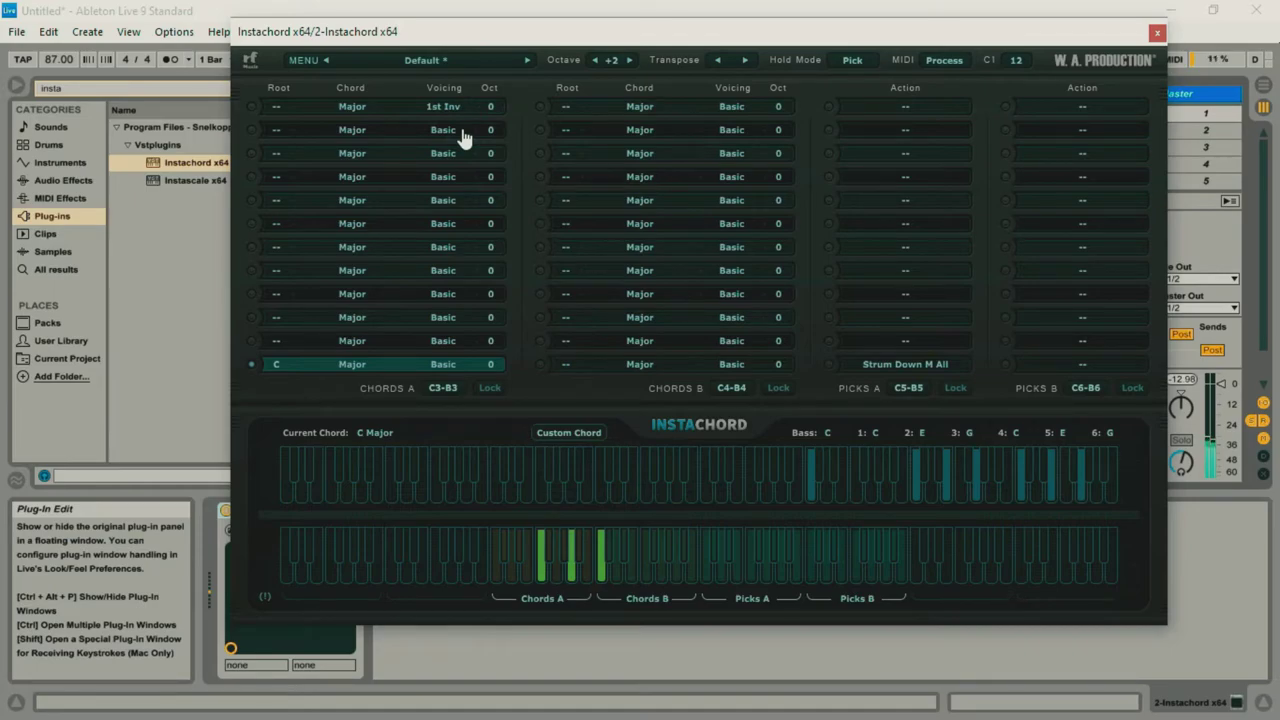
left_click(733, 108)
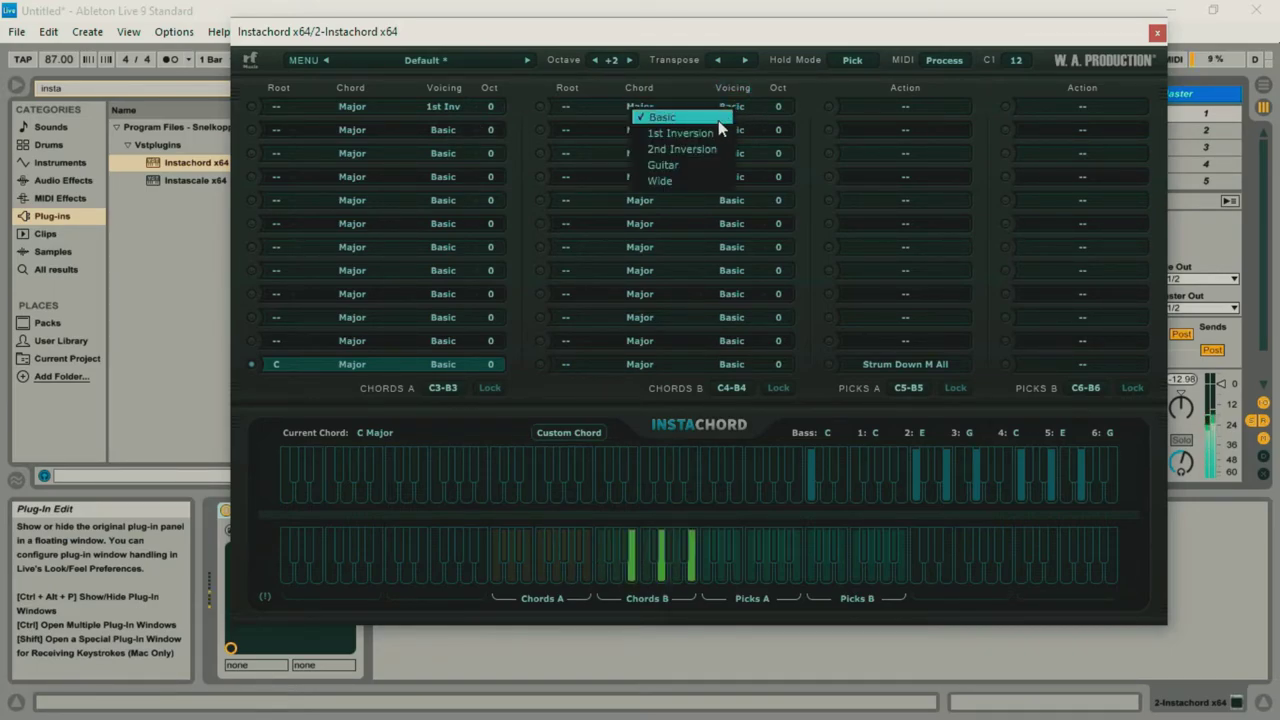
left_click(708, 134)
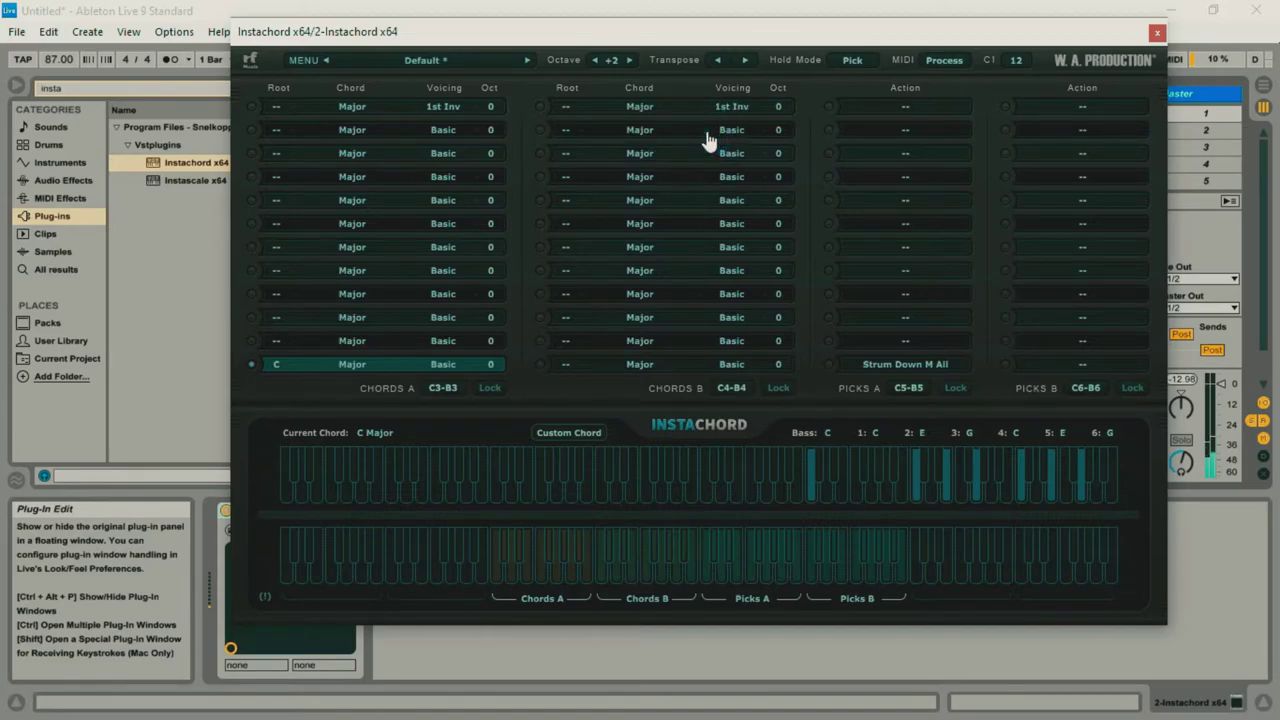
Try 2nd Note as the action of the first listed Picks A slot and replace it with Strum Down Very Slow All.
left_click(899, 108)
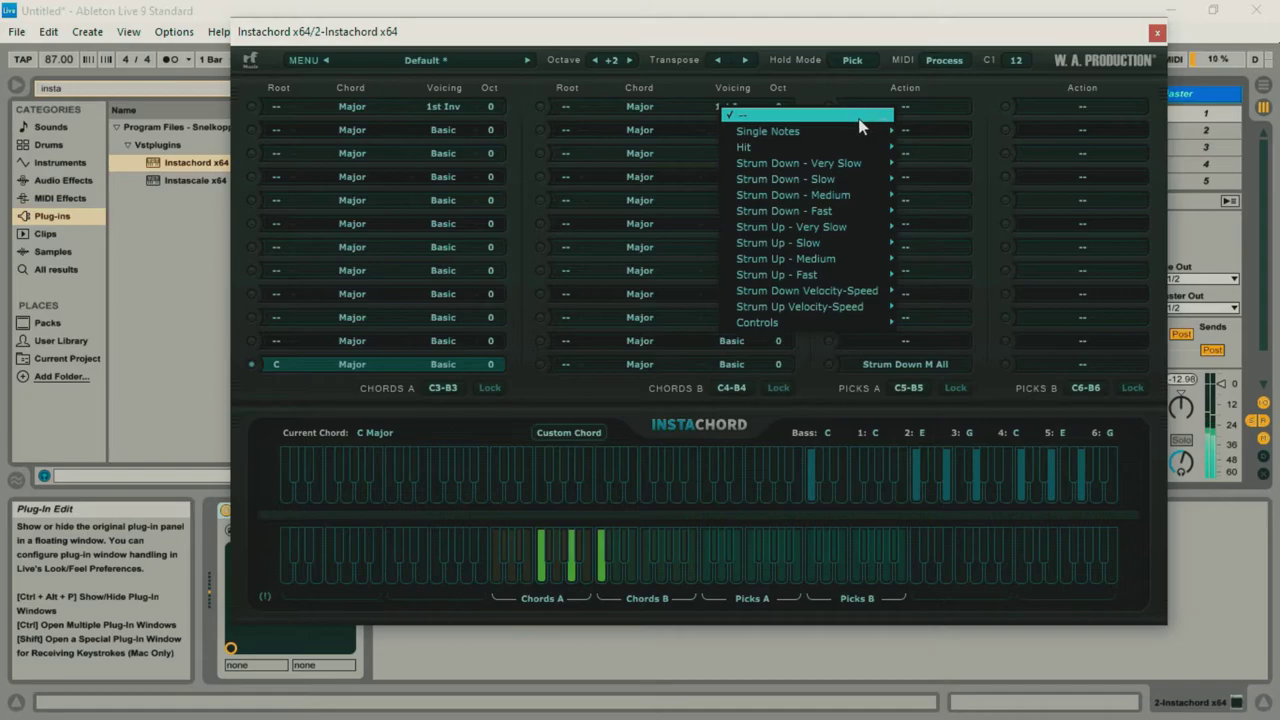
mouse_move(860, 131)
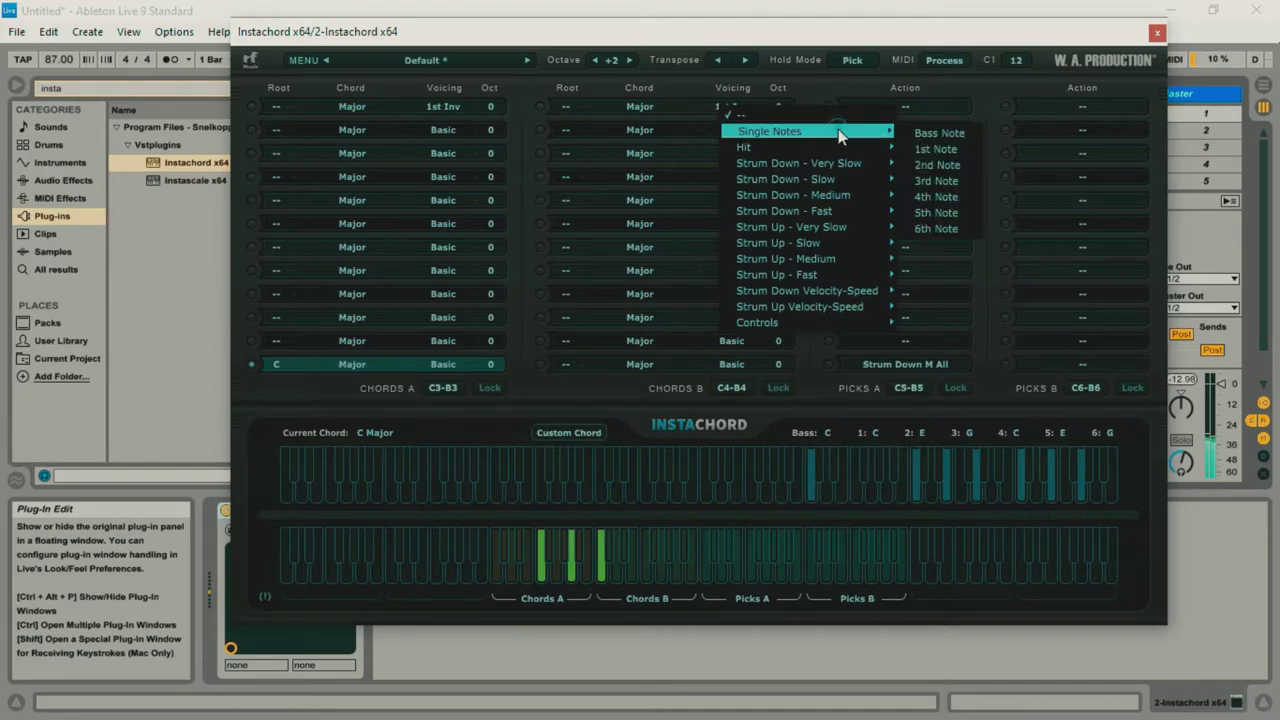
left_click(945, 164)
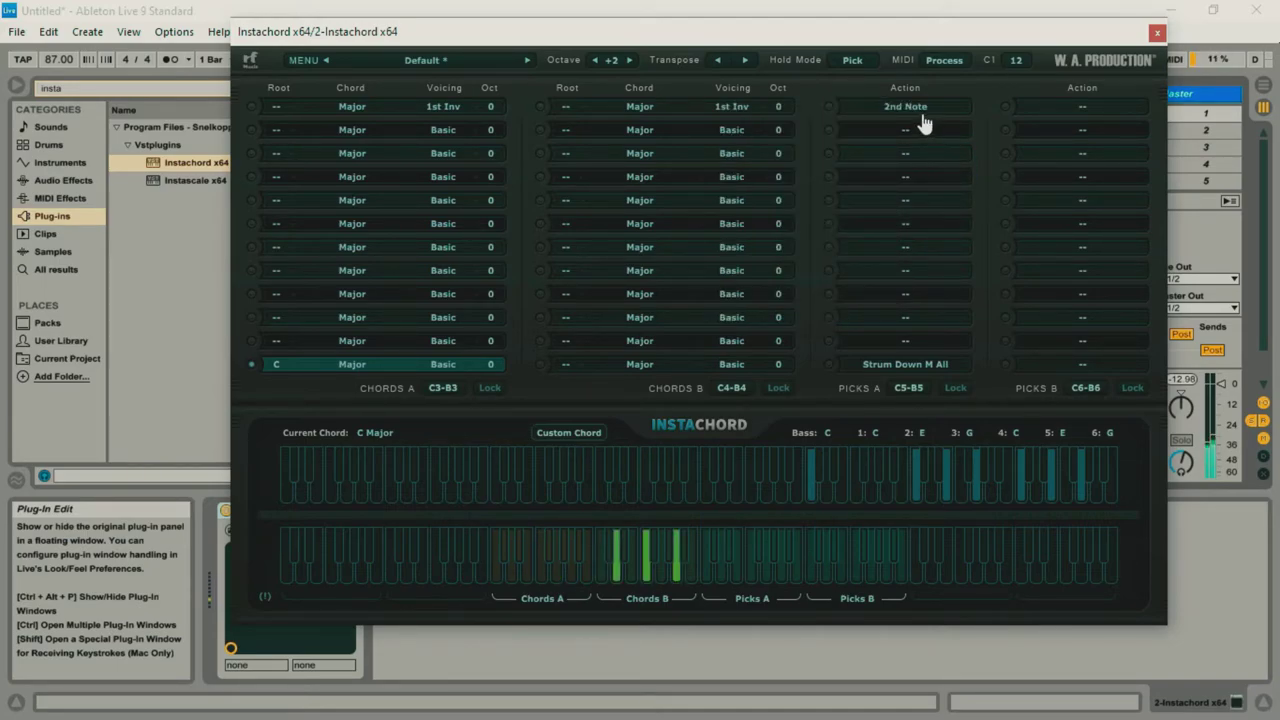
left_click(923, 124)
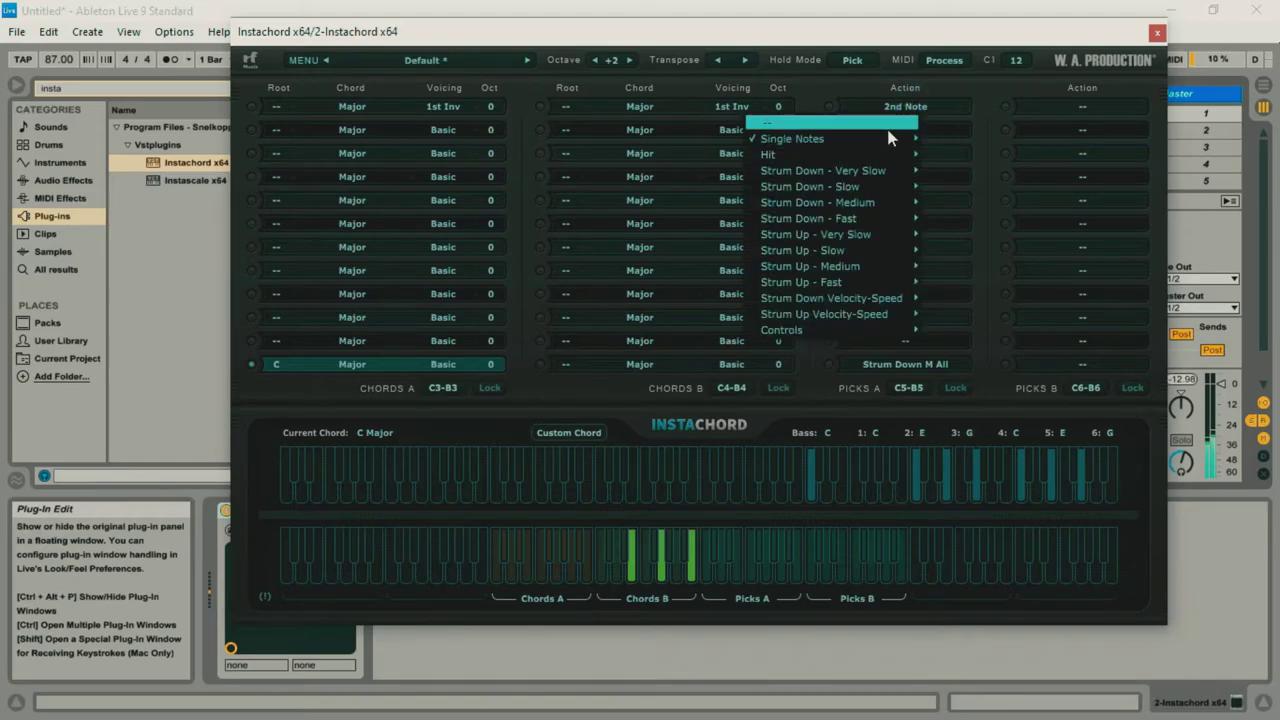
mouse_move(855, 171)
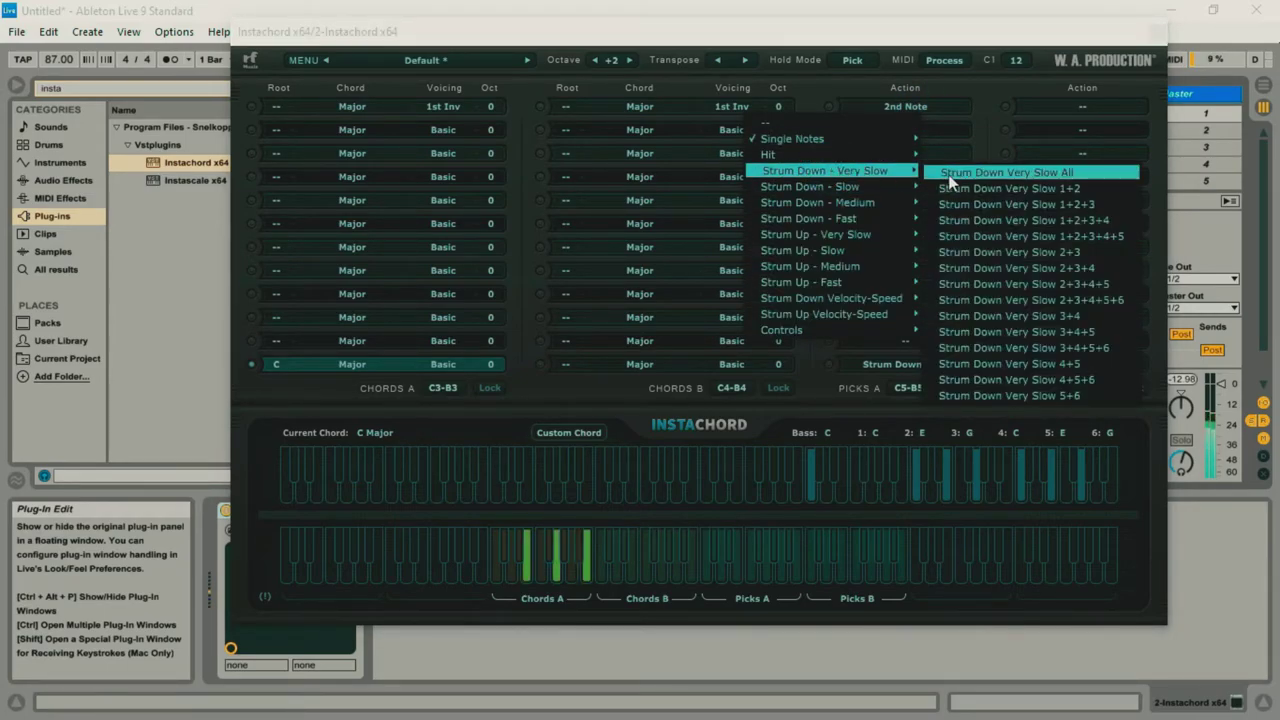
left_click(997, 175)
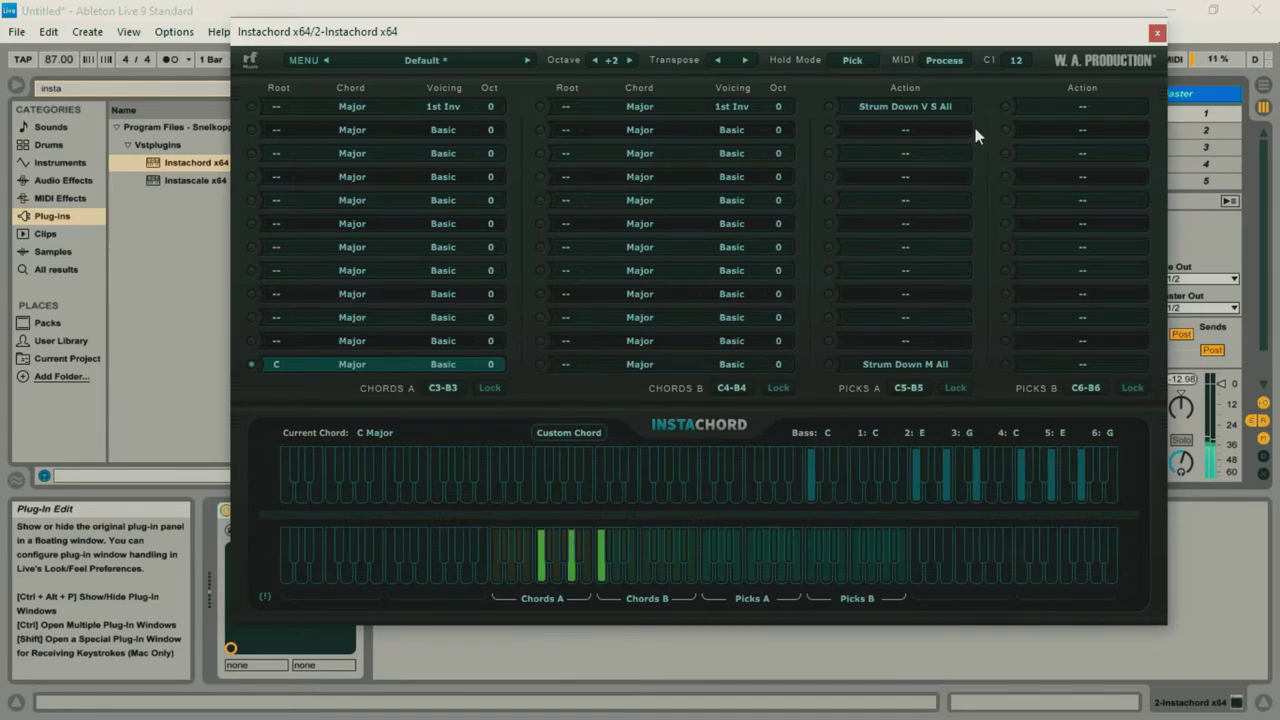
left_click(1075, 106)
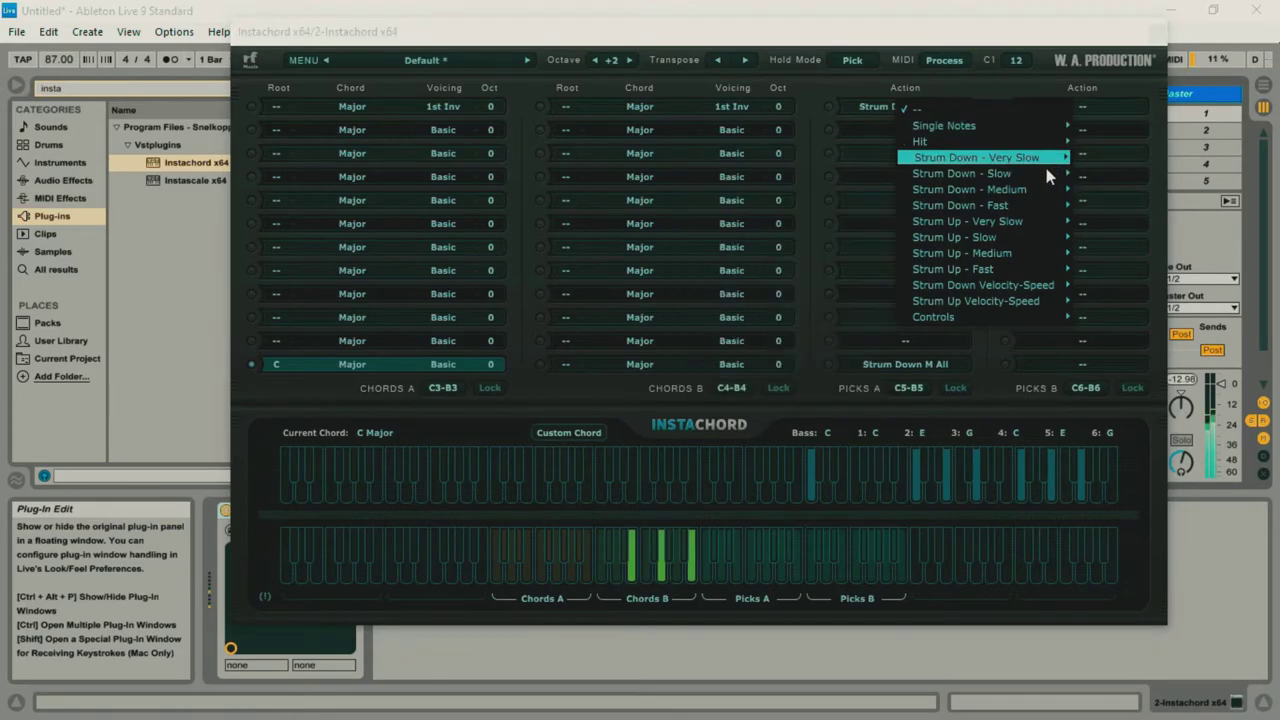
mouse_move(1046, 174)
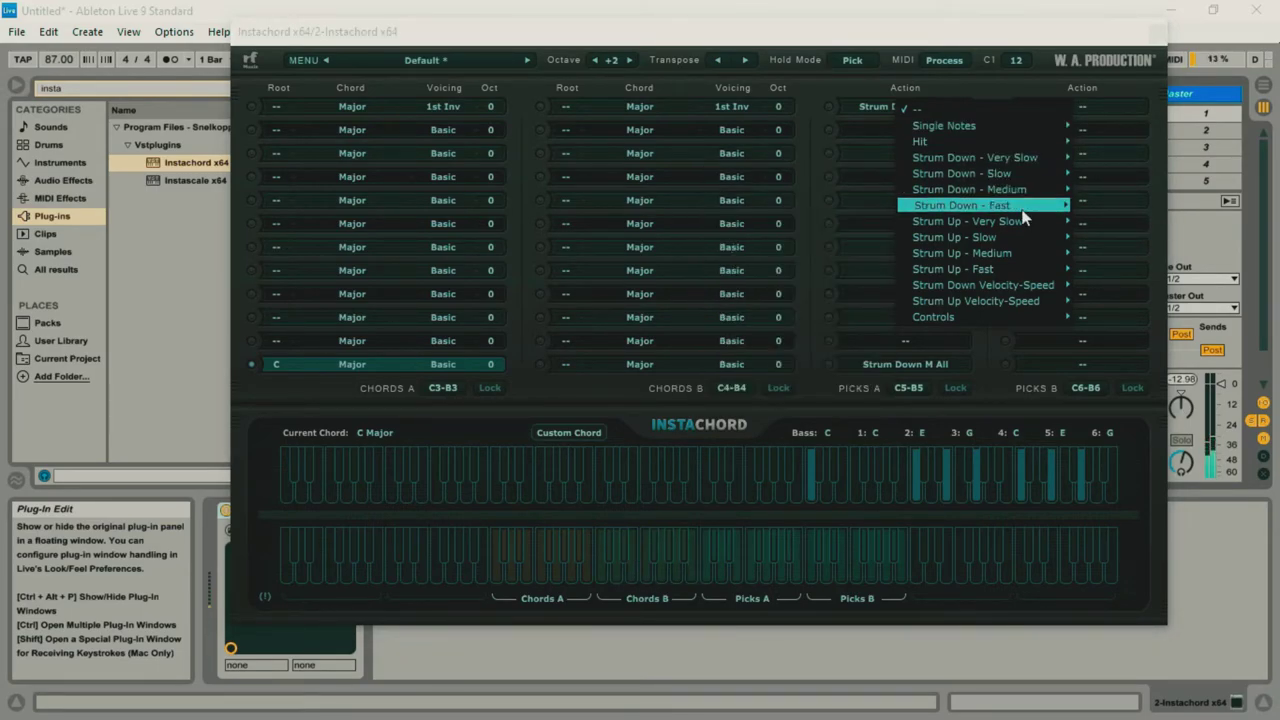
mouse_move(1022, 220)
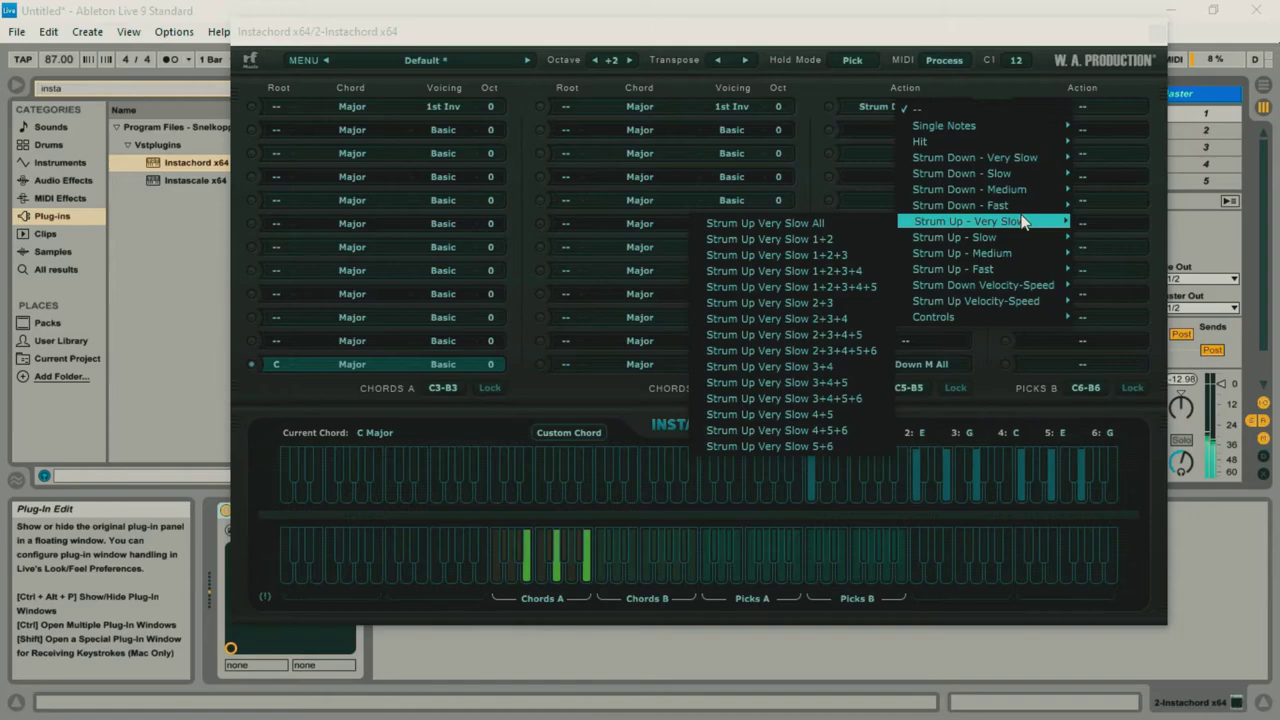
left_click(933, 331)
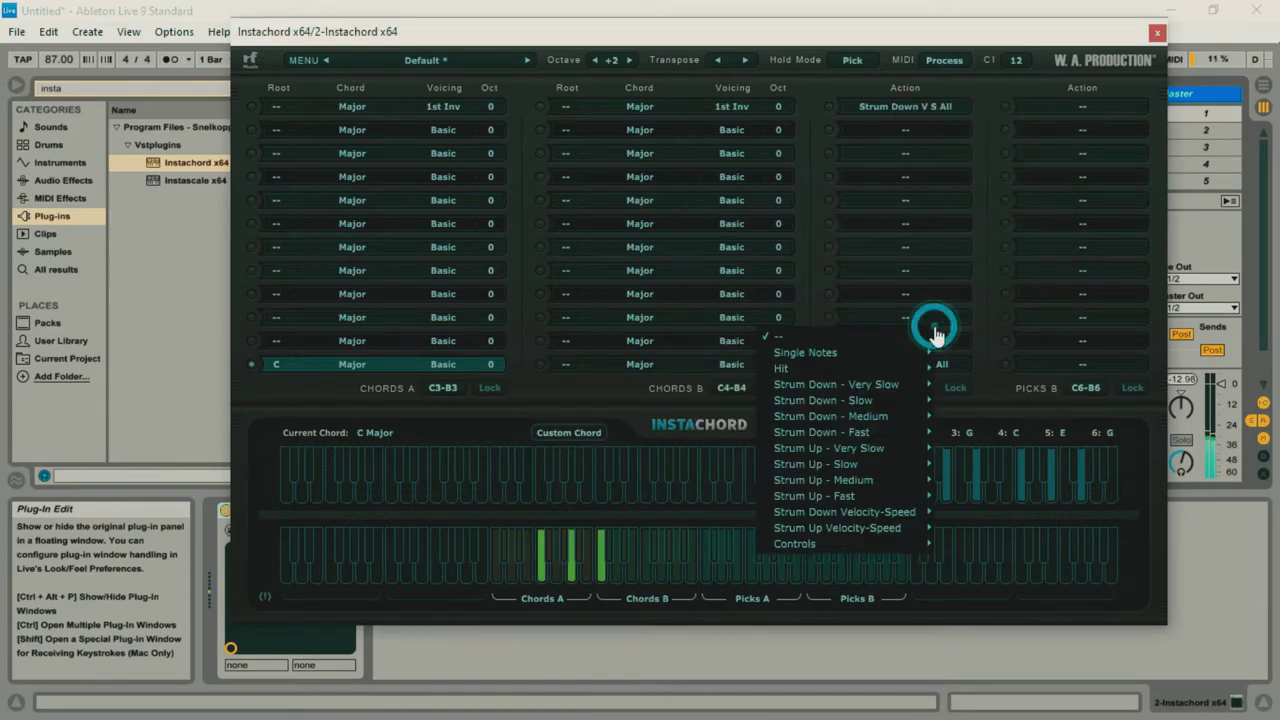
left_click(784, 34)
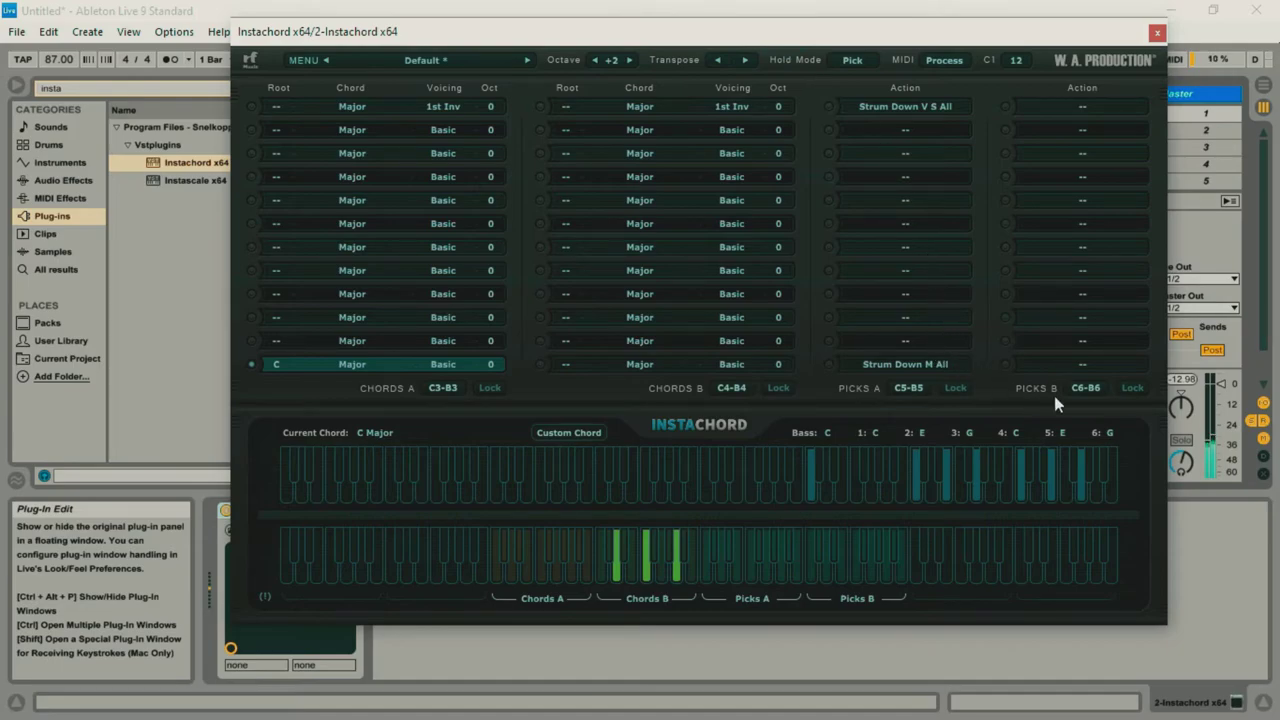
left_click(676, 393)
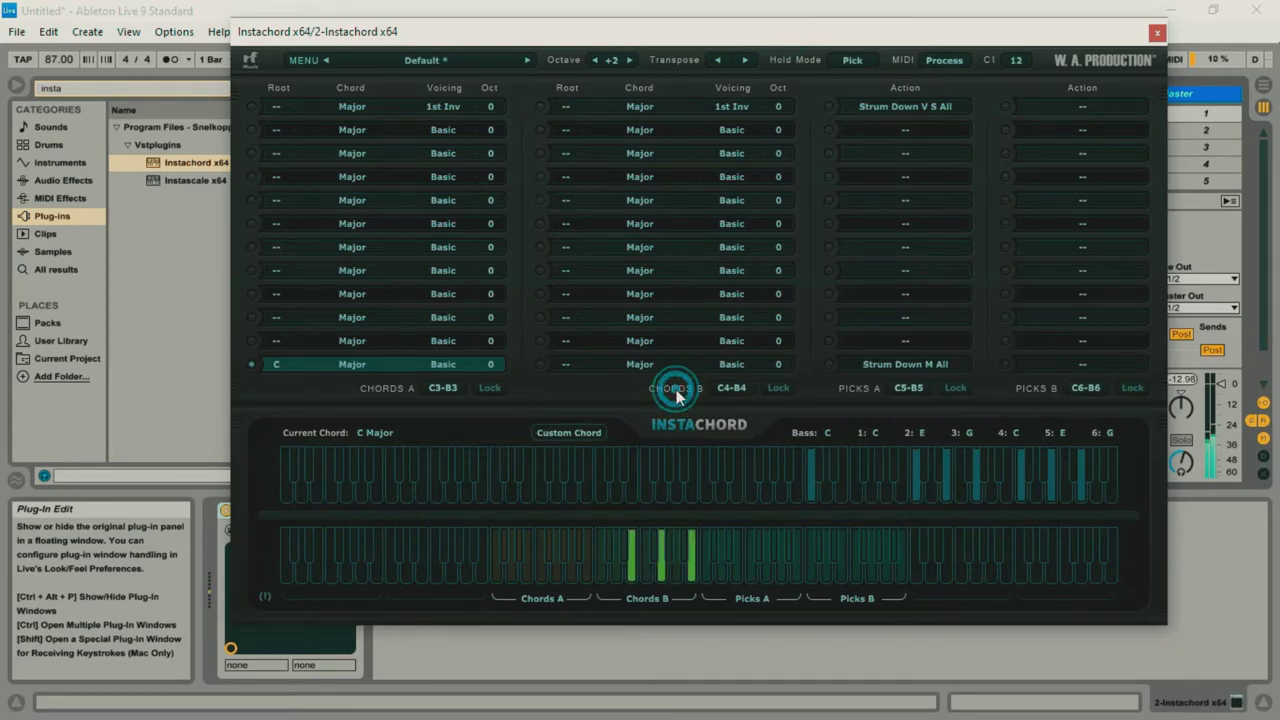
left_click(496, 382)
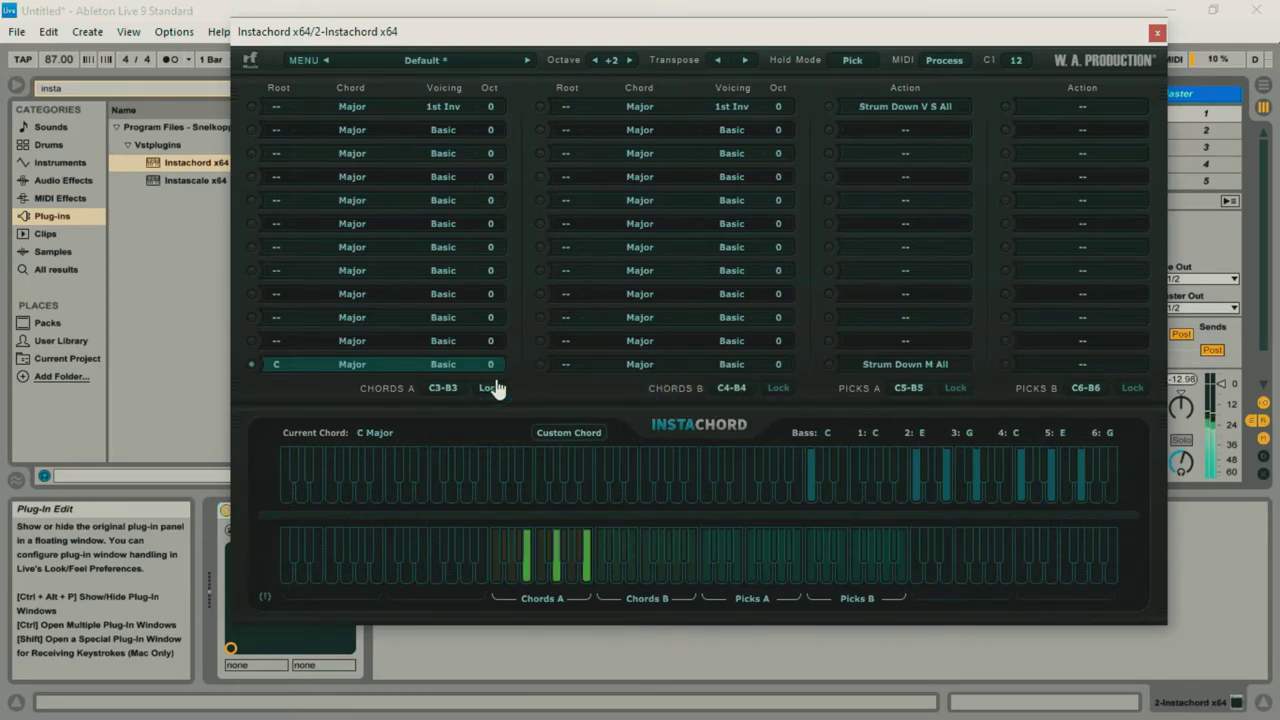
left_click(494, 395)
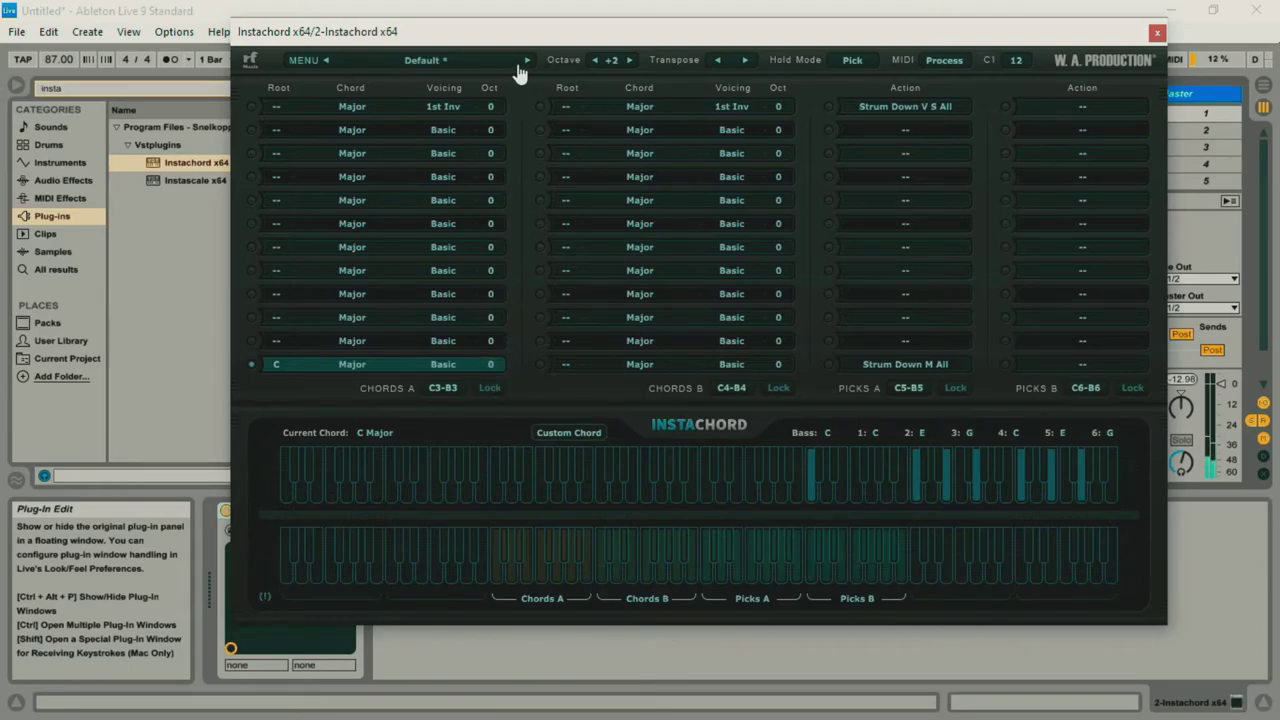
Try the presets RF 01 C Major Chords and RF 02, and load RF 13 I-V-vi-IV-V-IVM7-iiim7-iim7-Vs4-V (Maj).
left_click(432, 62)
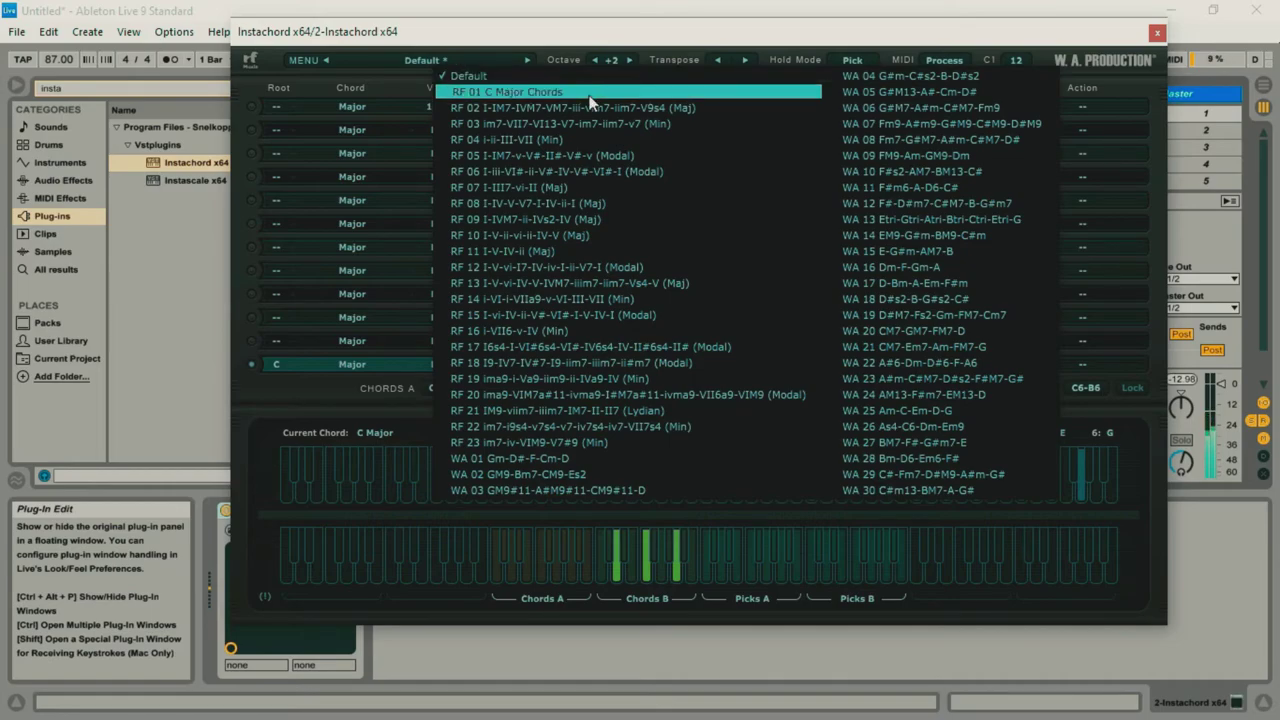
left_click(560, 92)
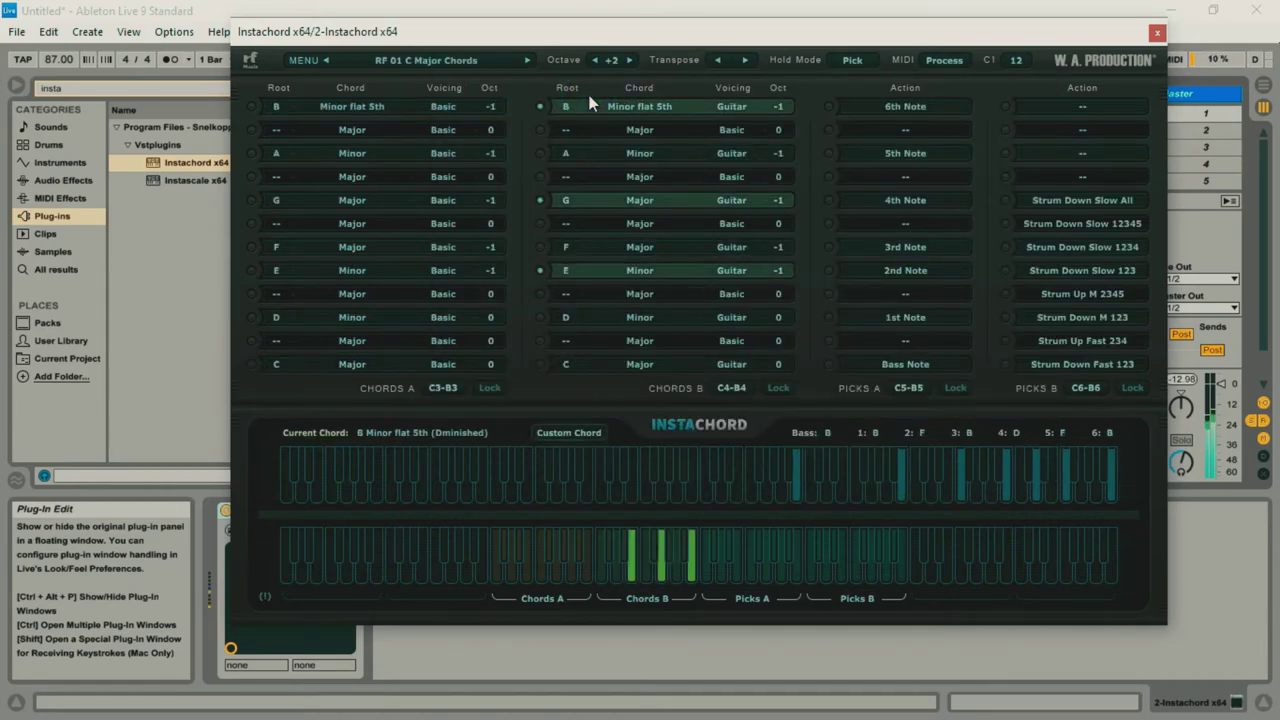
left_click(417, 66)
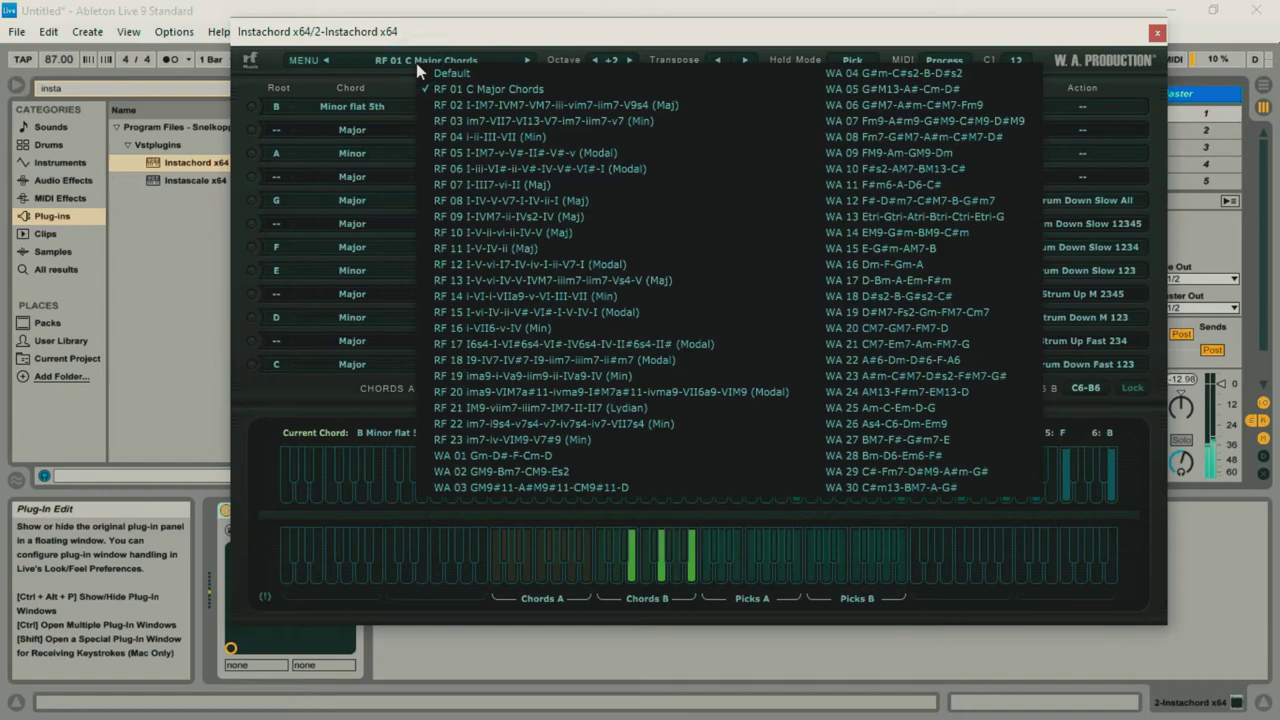
left_click(552, 108)
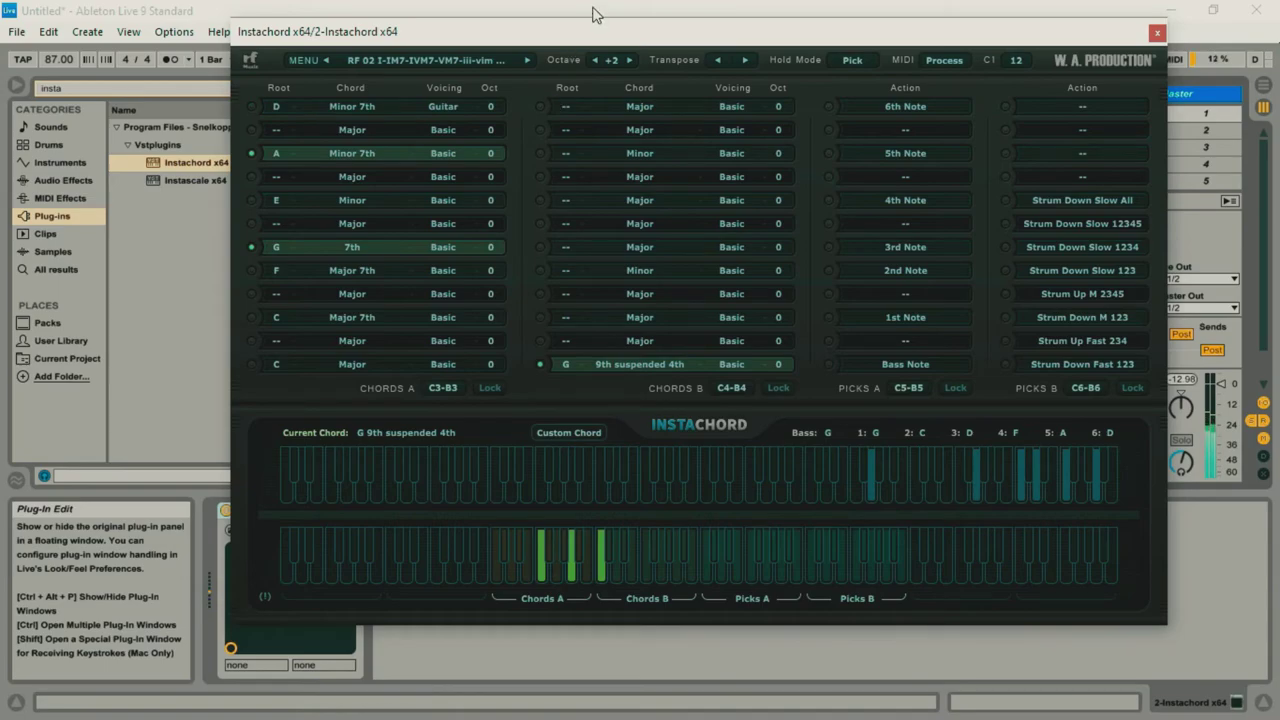
left_click(446, 60)
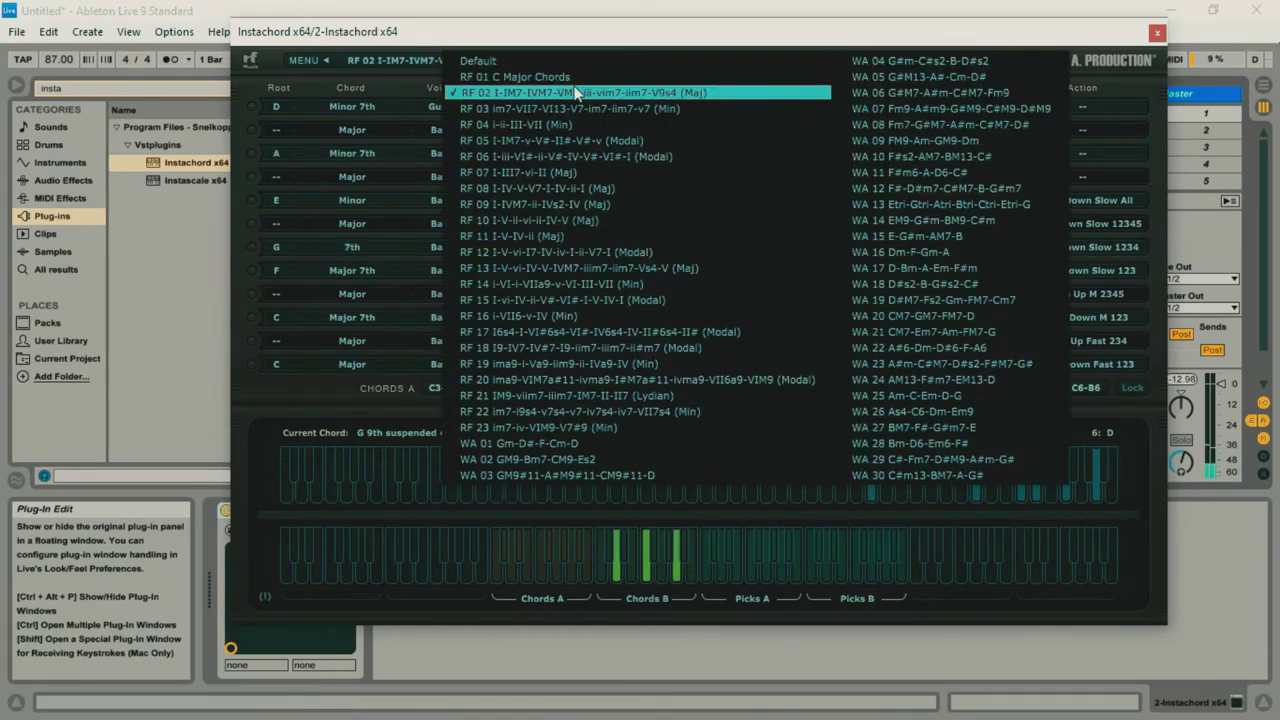
left_click(680, 268)
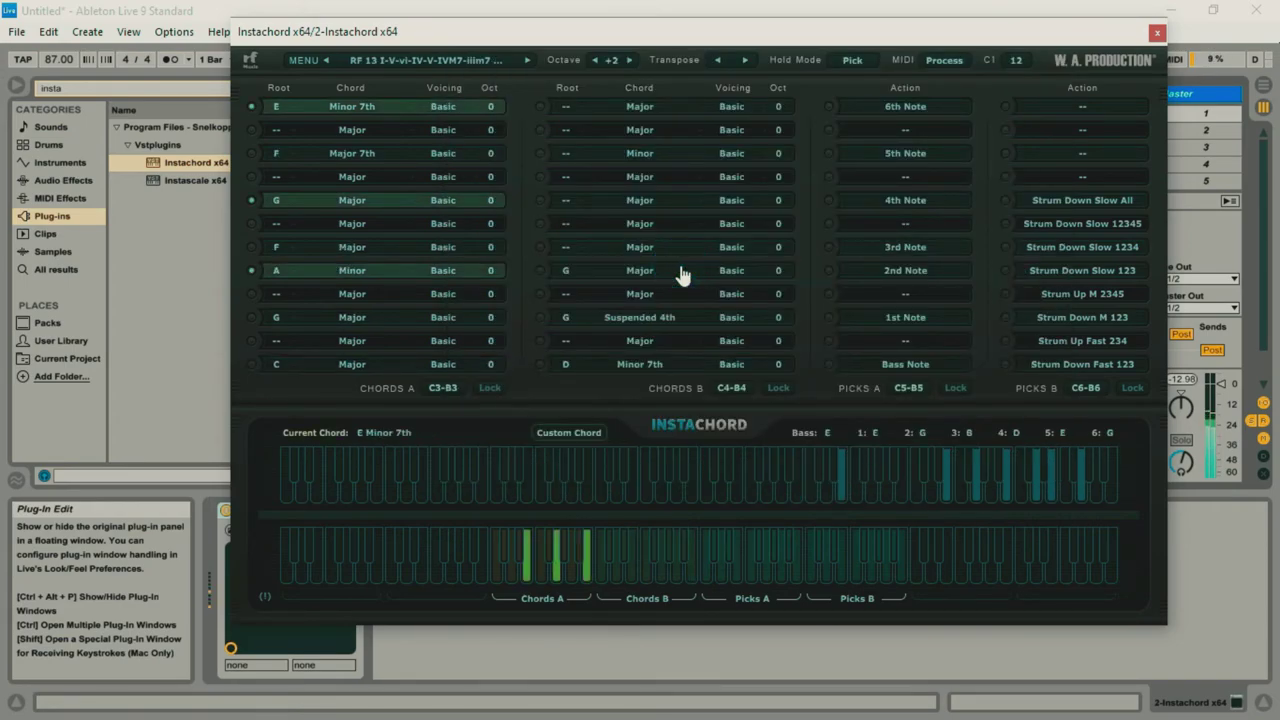